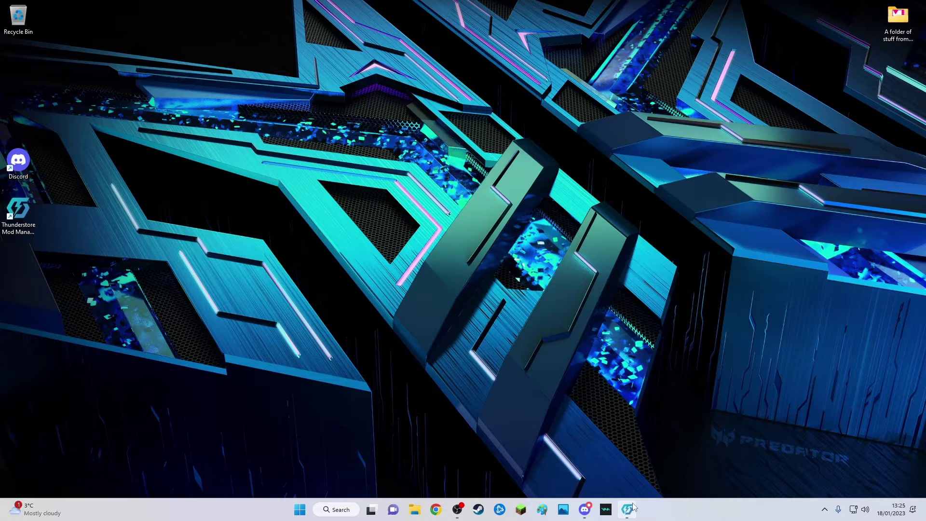
Bring up the Thunderstore Mod Manager window to view the installed Valheim mods, and minimize it
mouse_move(627, 512)
left_click(629, 463)
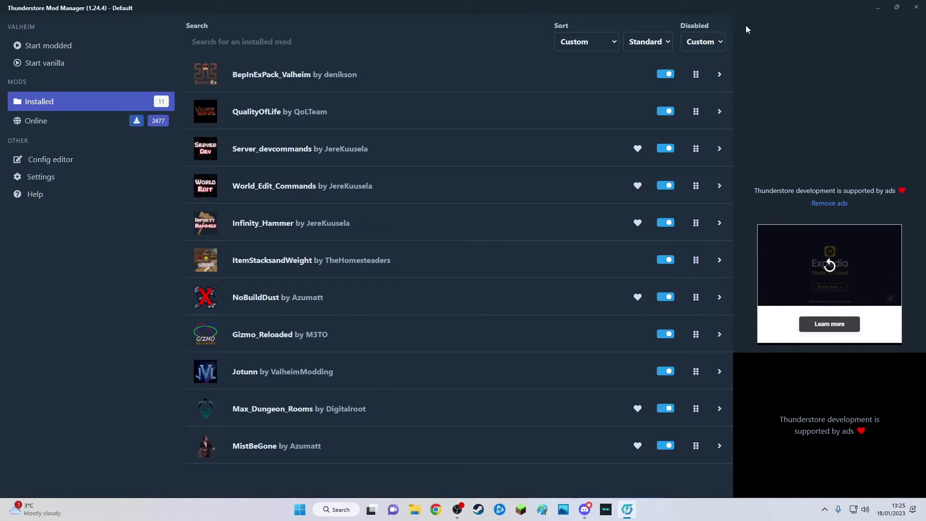
left_click(877, 9)
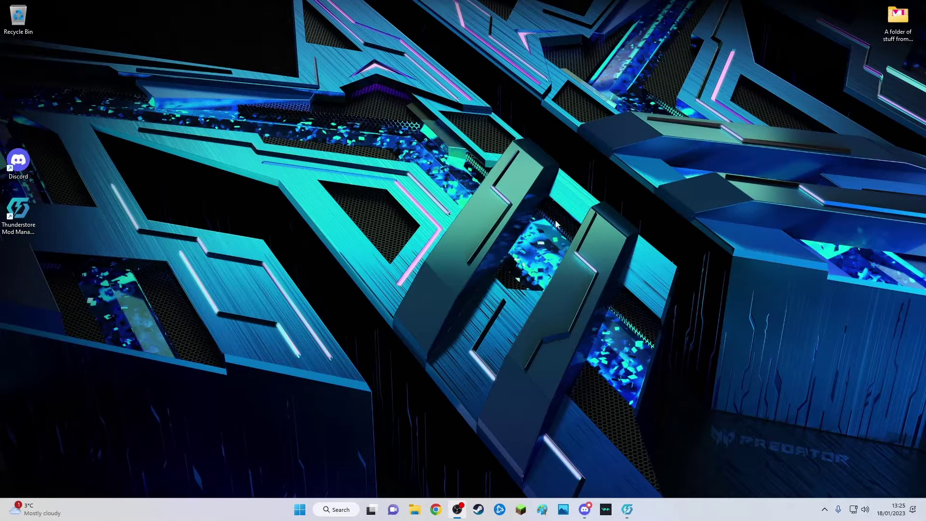
Look up "thunderstore mod manager" on Google in Chrome, view its Overwolf app page, and close the browser
left_click(436, 509)
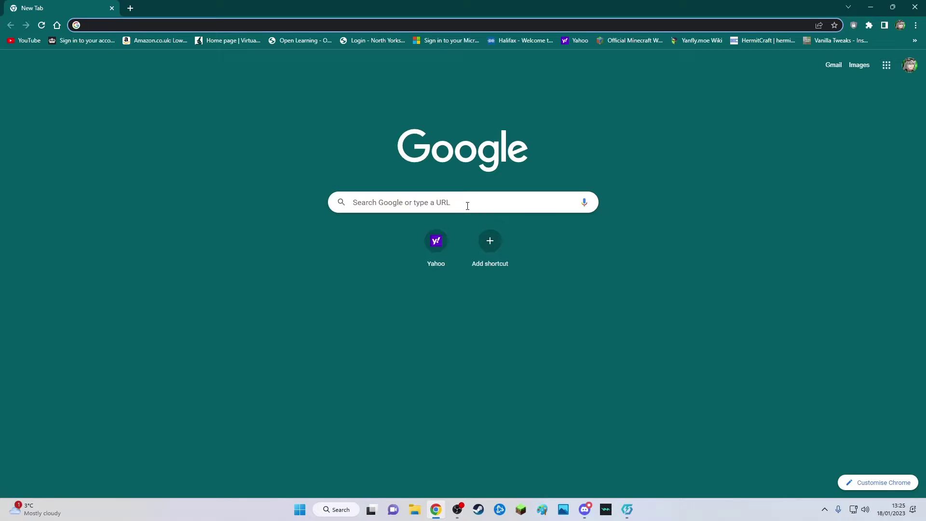
left_click(460, 202)
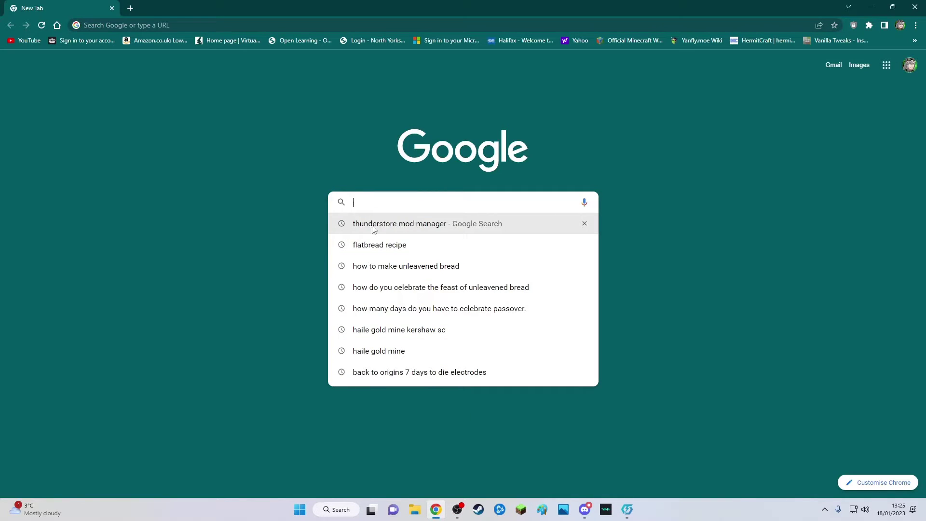
left_click(410, 224)
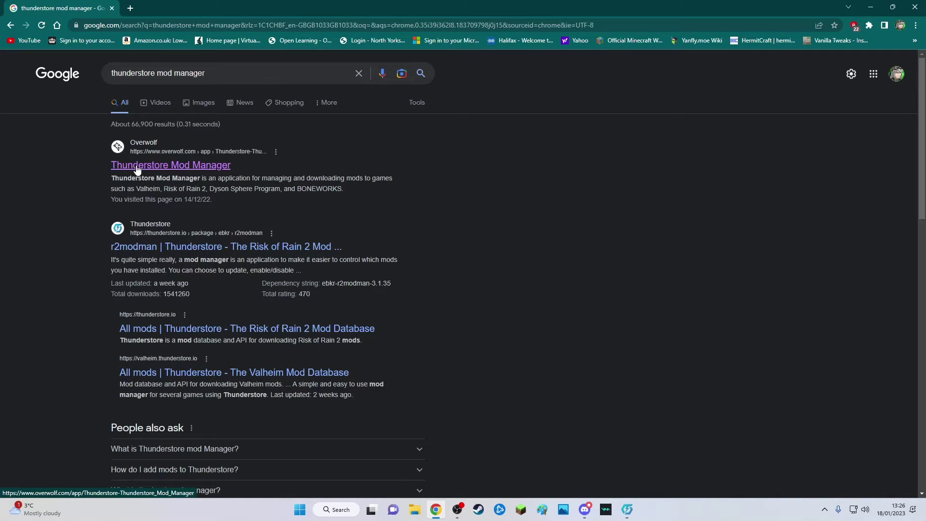
left_click(175, 165)
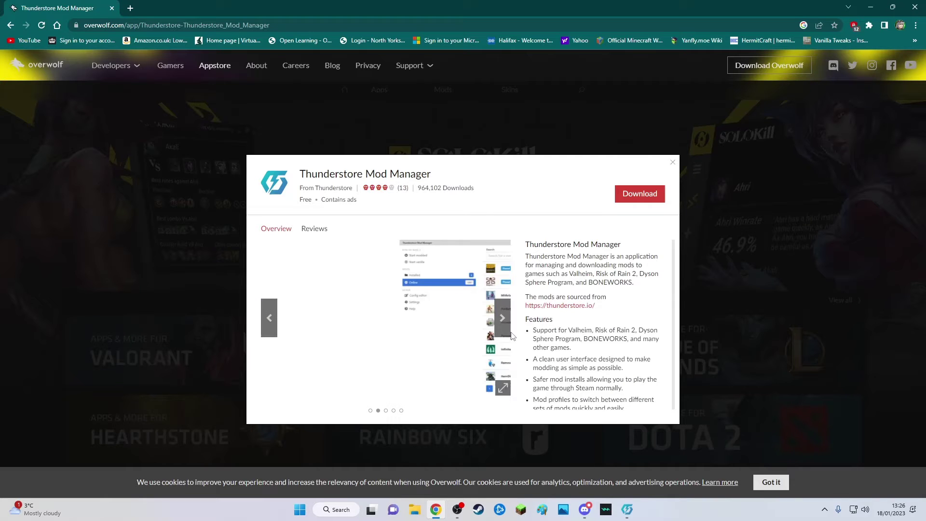
left_click(673, 163)
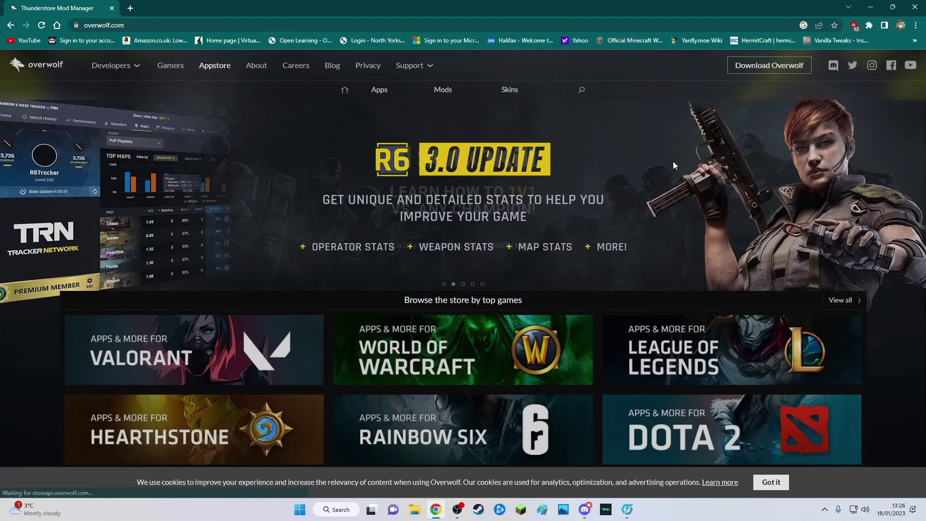
left_click(913, 8)
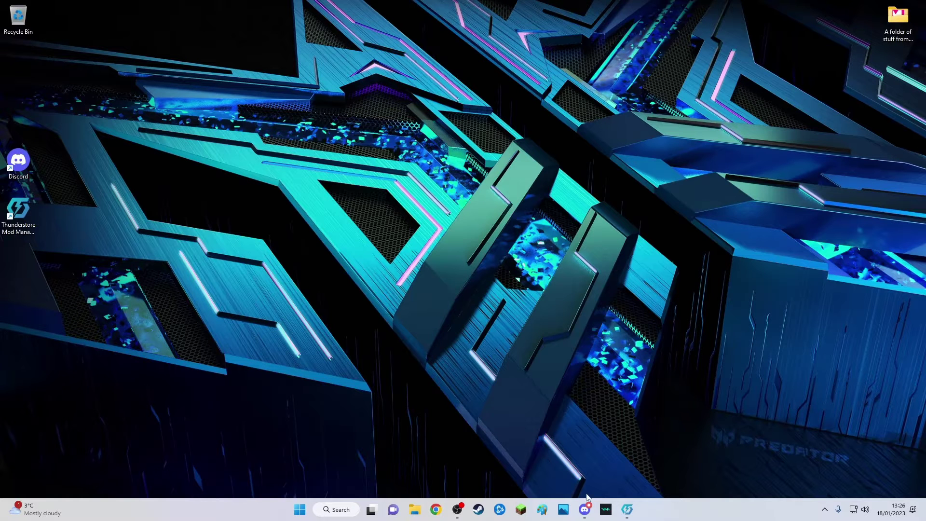
Switch to Thunderstore Mod Manager, close it, and quit the Overwolf background app from the system tray
left_click(627, 509)
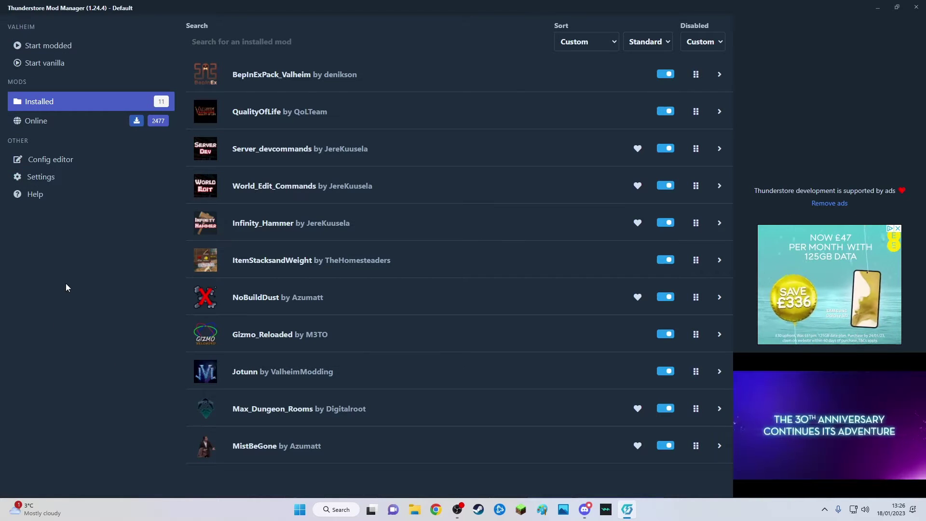
left_click(917, 8)
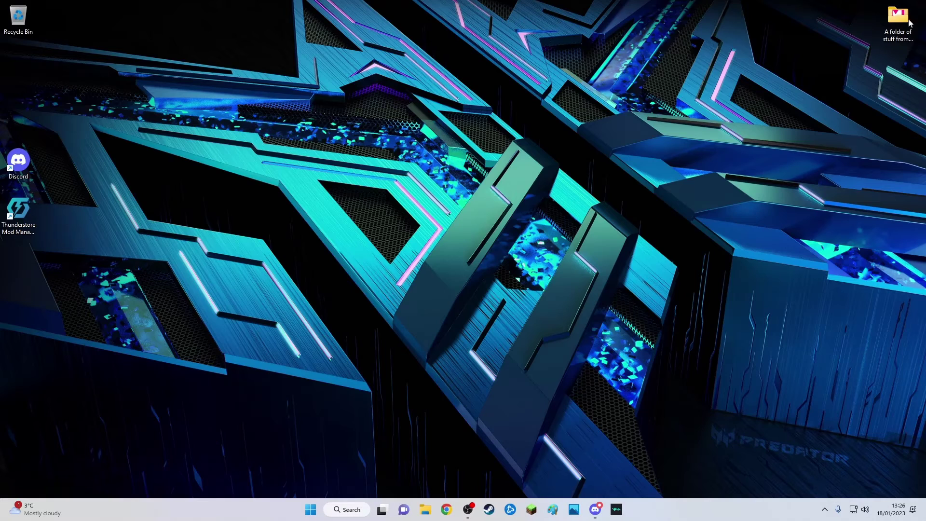
left_click(825, 510)
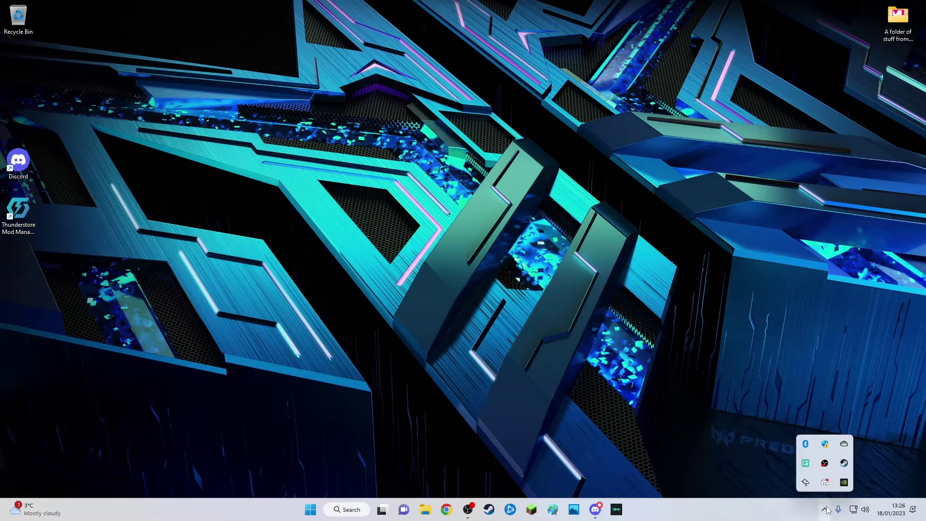
right_click(816, 483)
left_click(825, 474)
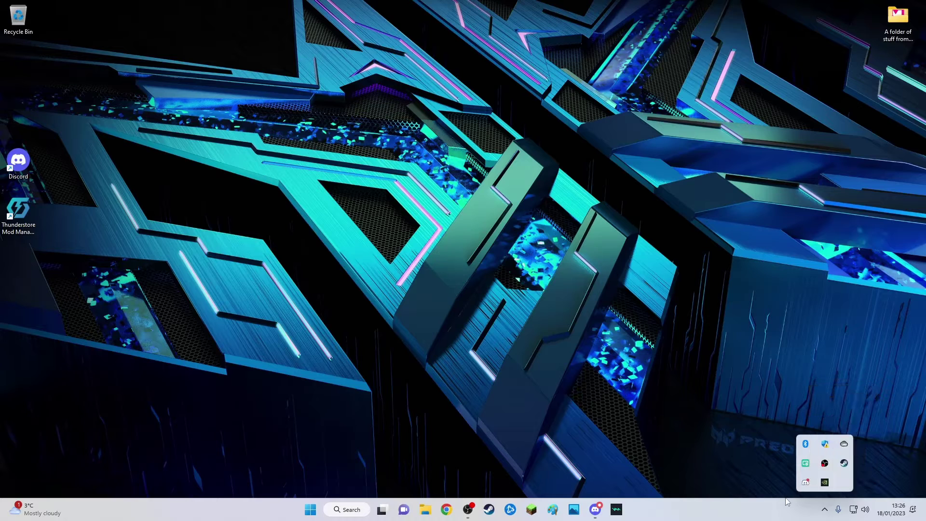
left_click(577, 293)
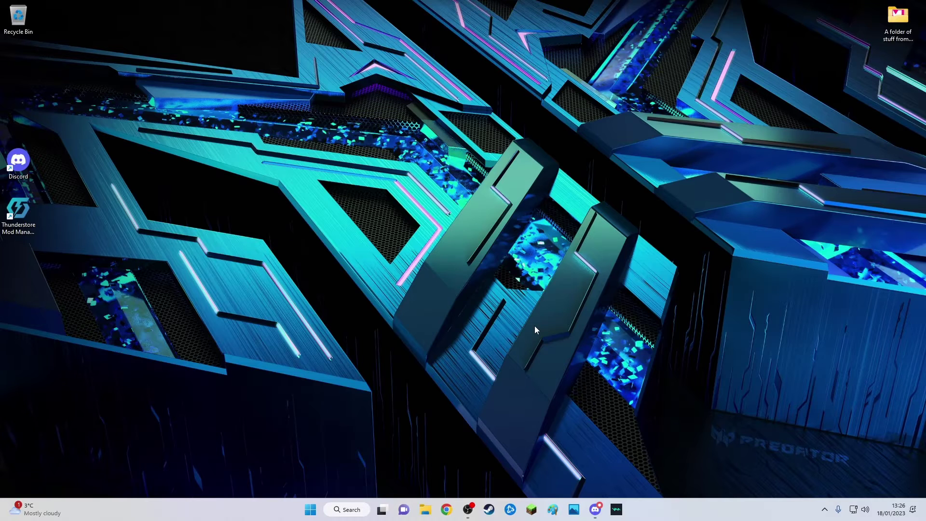
Launch Thunderstore Mod Manager from the desktop and select the Default profile for Valheim
double_click(20, 212)
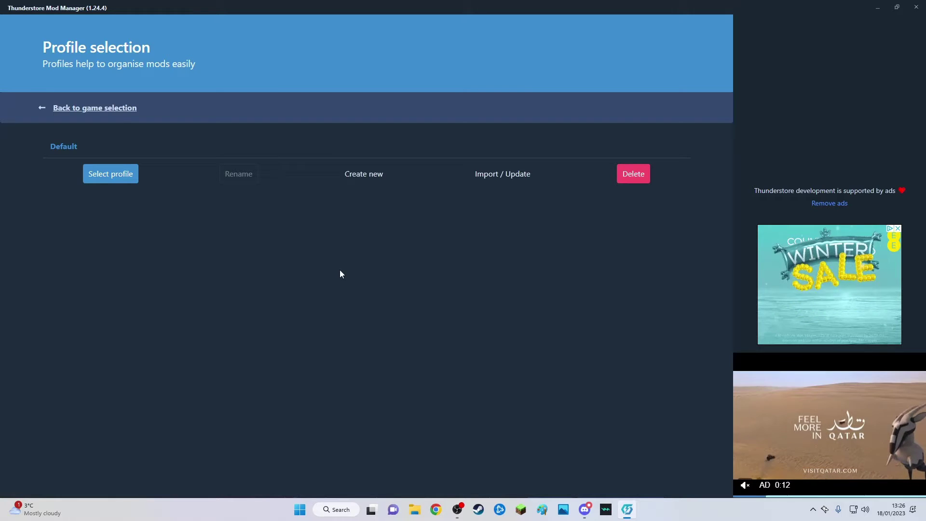
left_click(107, 180)
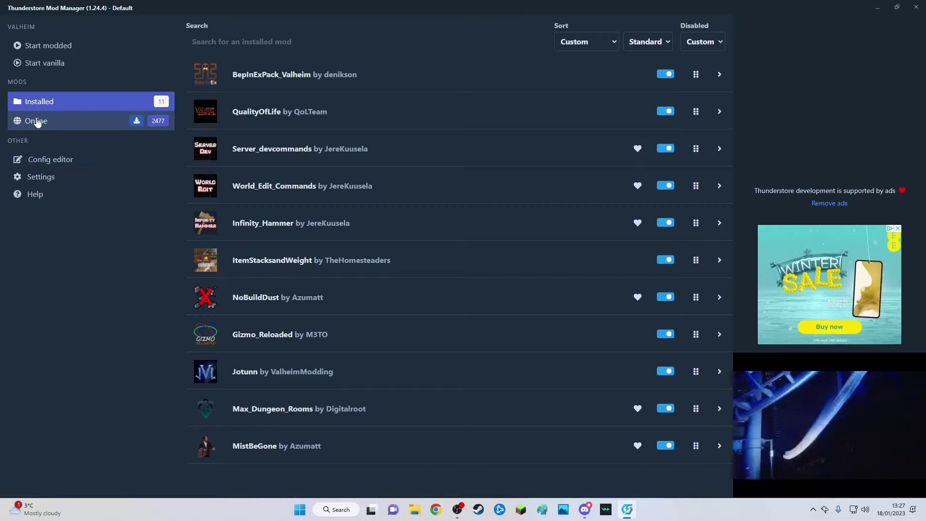
View the online mod list and its sorting options, and return to the installed mods
left_click(68, 124)
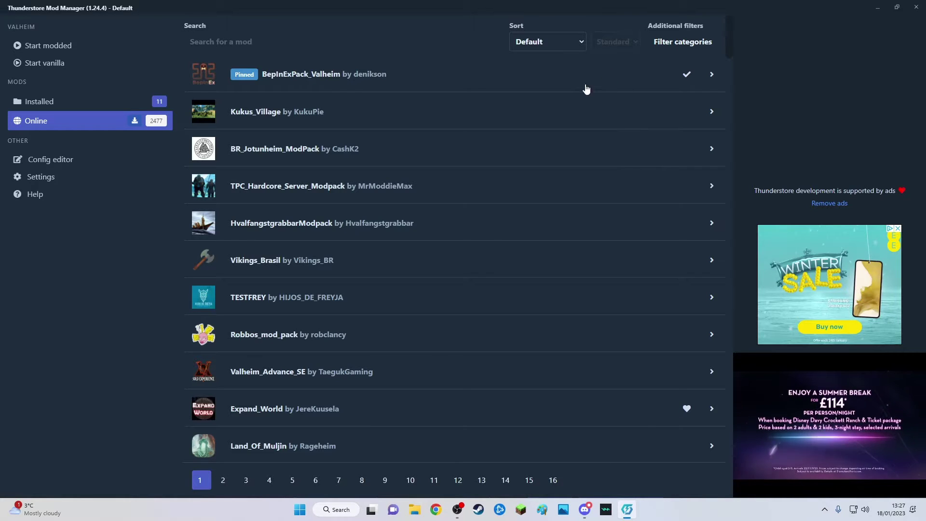
left_click(580, 43)
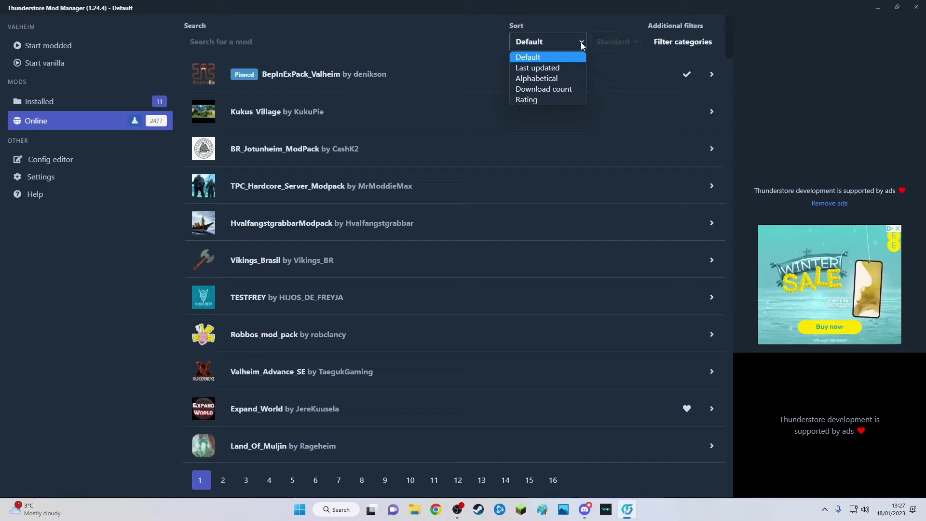
left_click(582, 44)
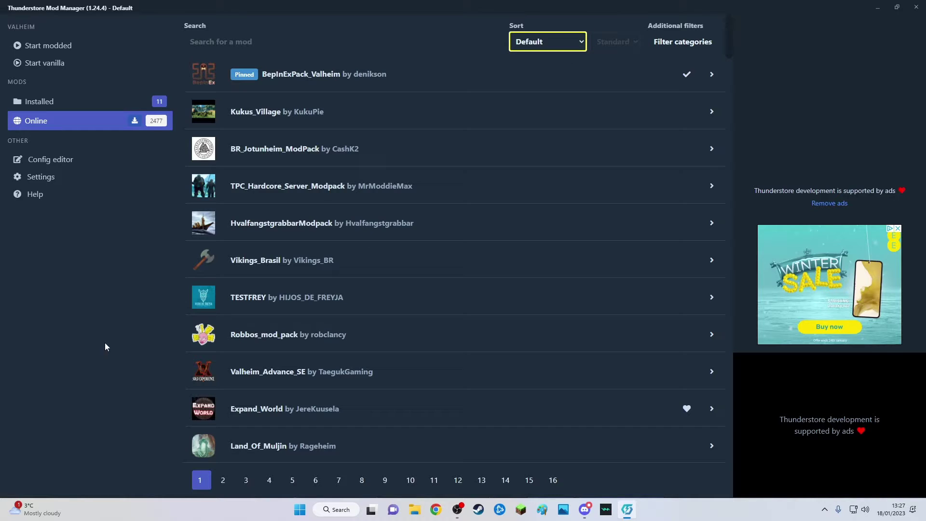
left_click(67, 100)
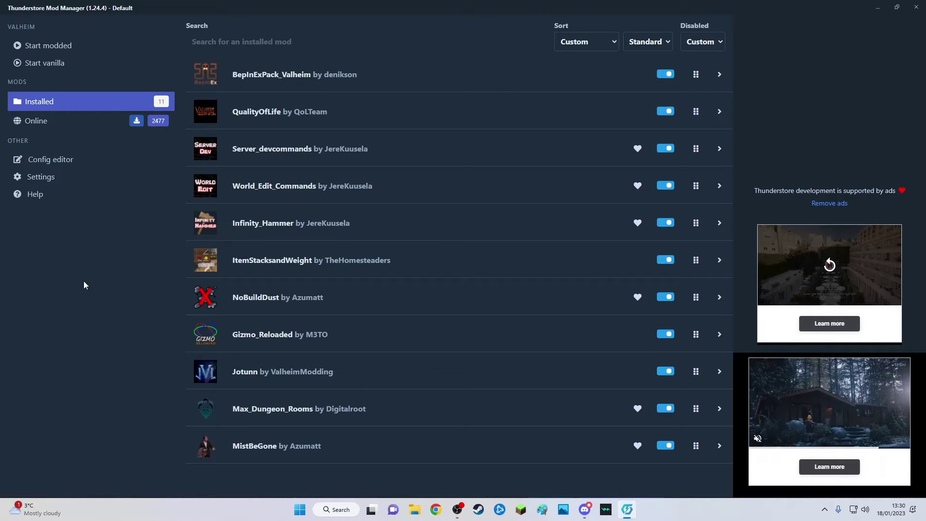
Close Thunderstore Mod Manager and quit the Overwolf background app, checking the hidden system tray icons
left_click(825, 509)
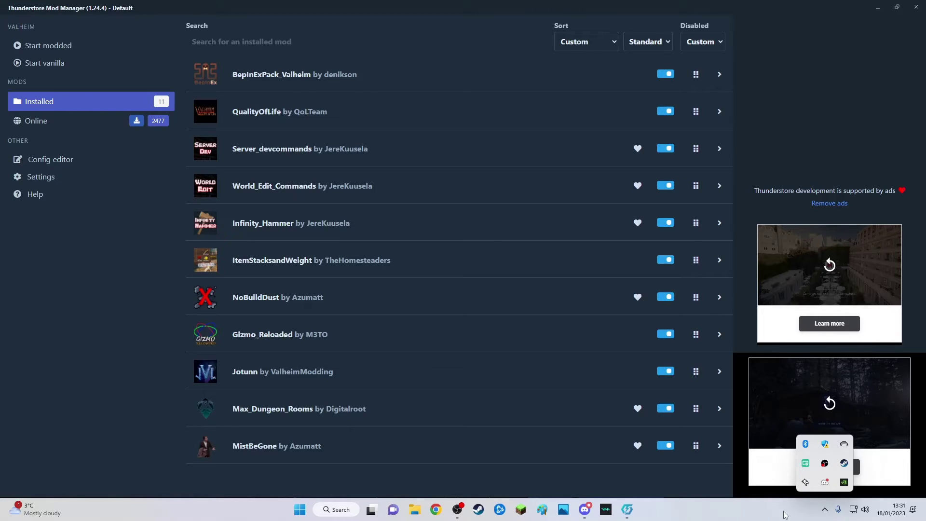
left_click(759, 514)
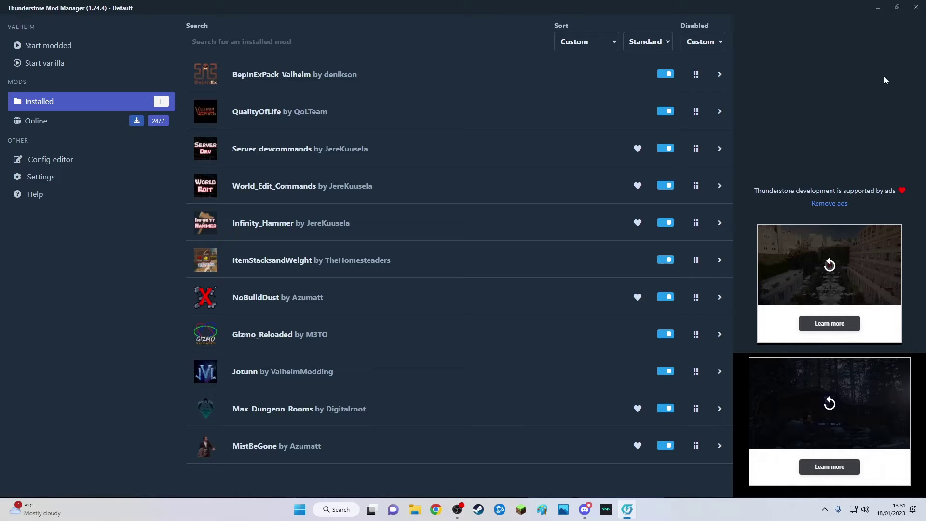
left_click(918, 9)
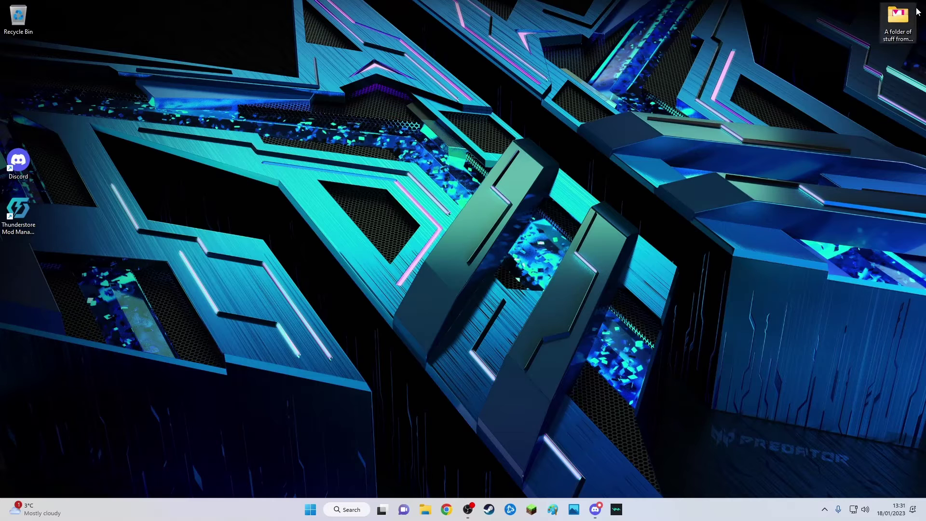
left_click(825, 510)
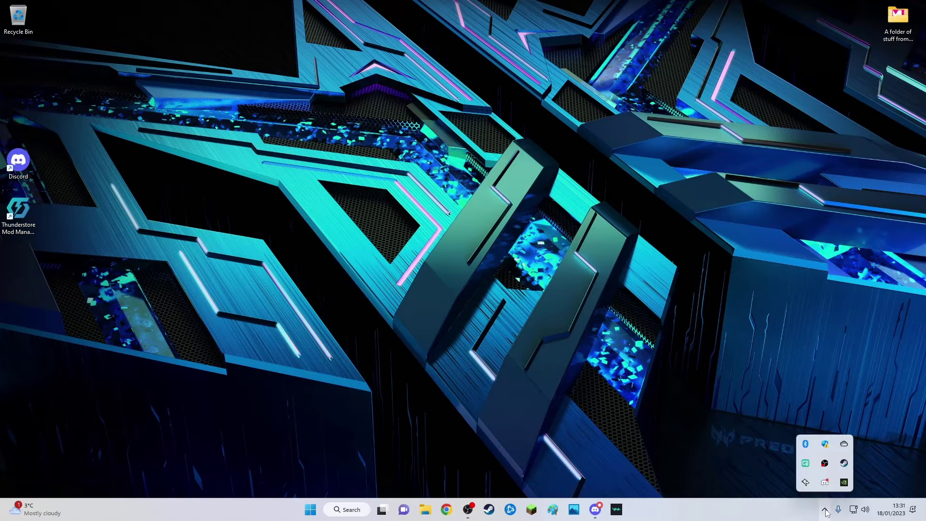
right_click(805, 483)
left_click(827, 474)
left_click(651, 468)
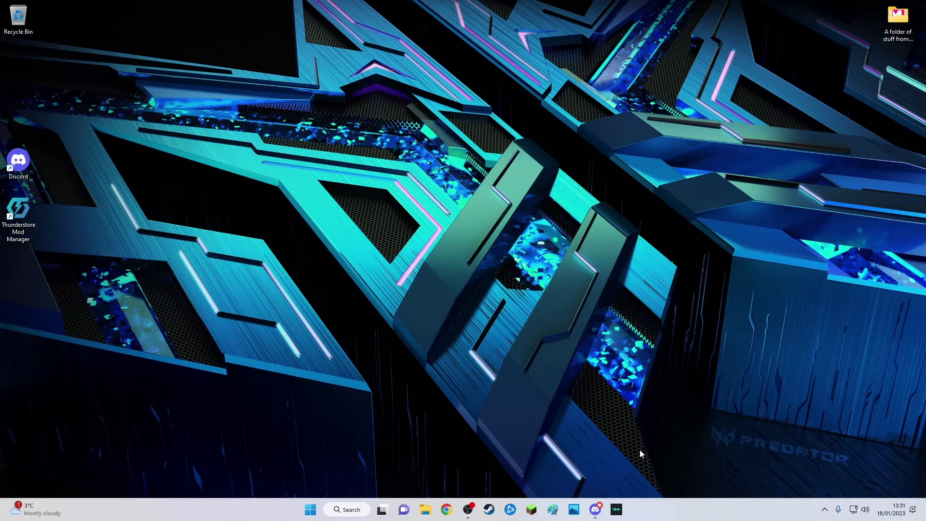
left_click(824, 509)
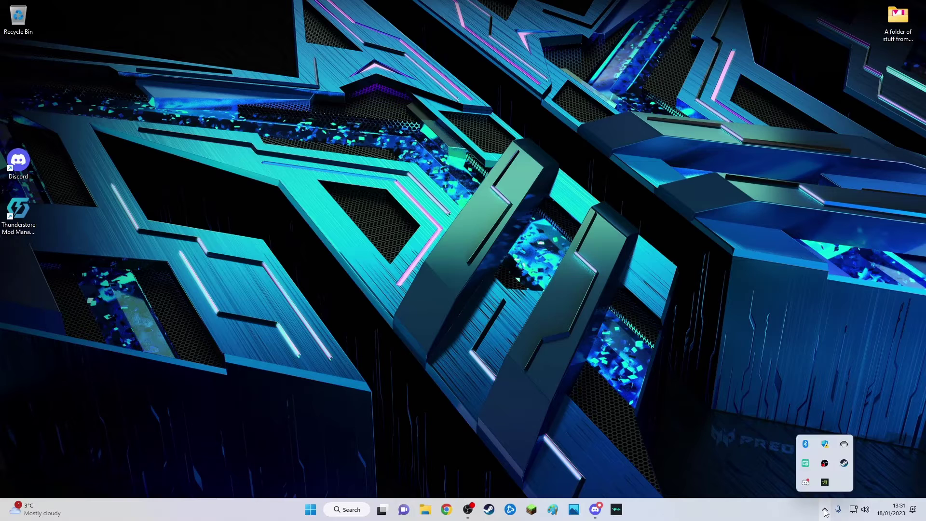
left_click(825, 509)
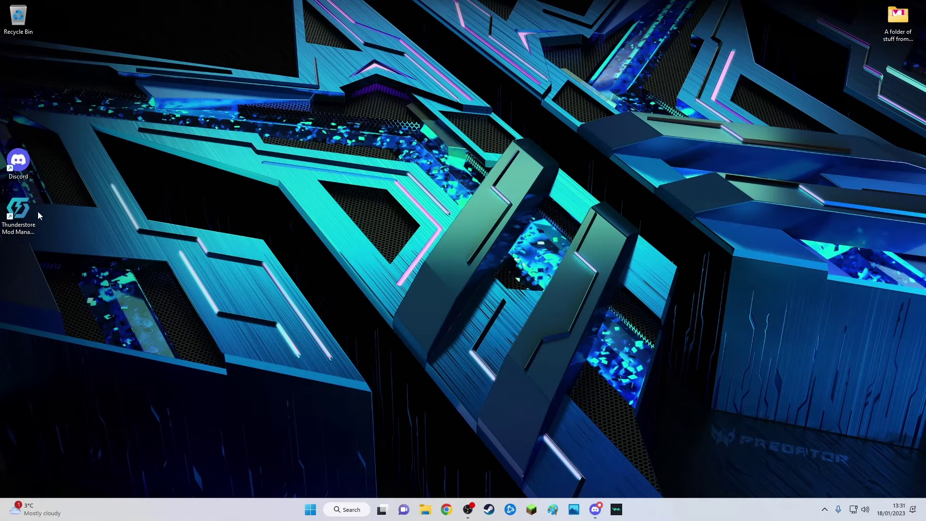
Relaunch Thunderstore Mod Manager from the desktop and go back to the game selection to browse the supported games
double_click(19, 212)
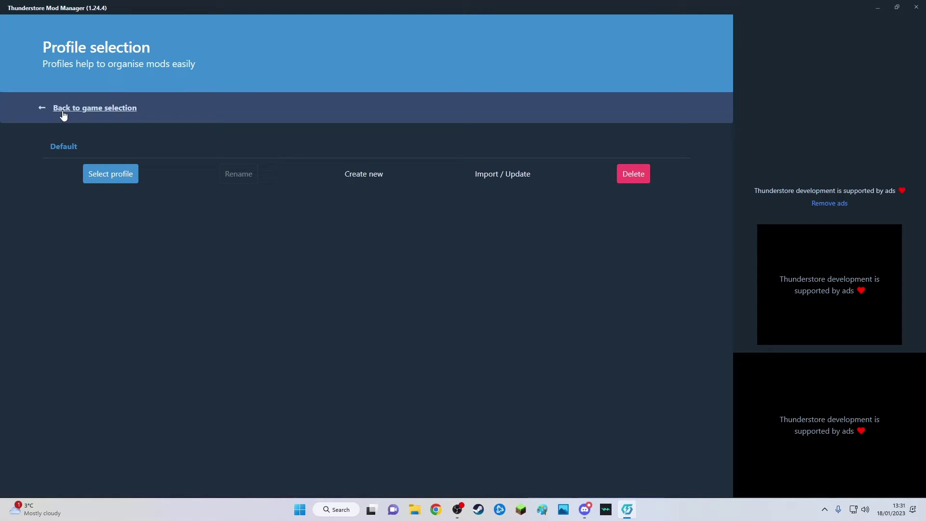
left_click(90, 109)
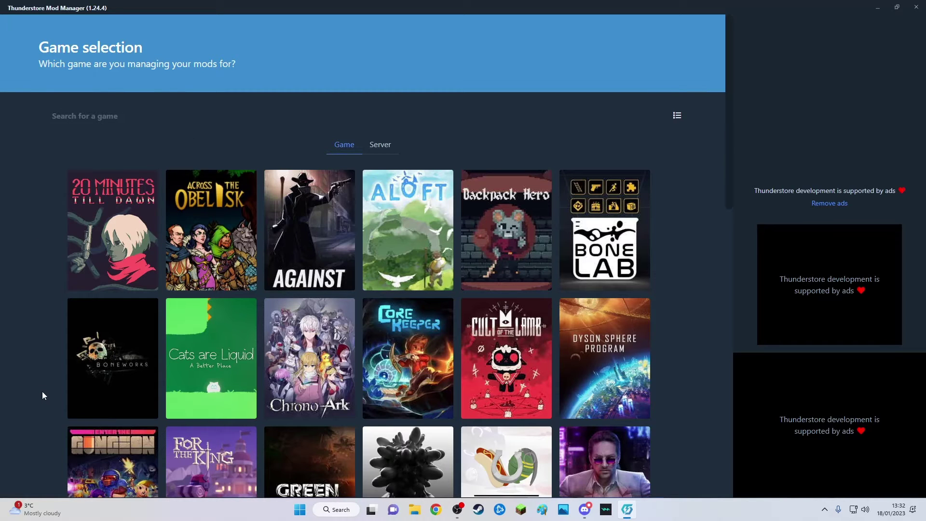
scroll(42, 396, "down", 10)
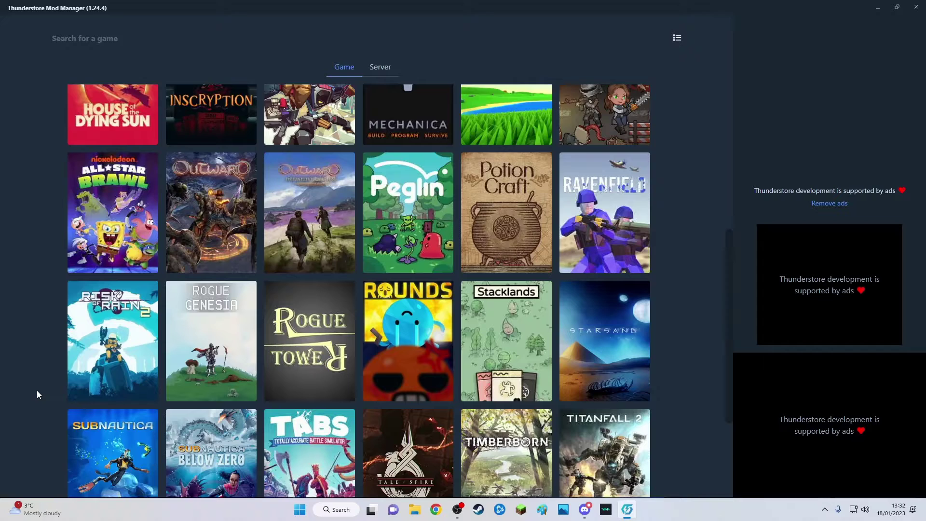
scroll(38, 392, "down", 3)
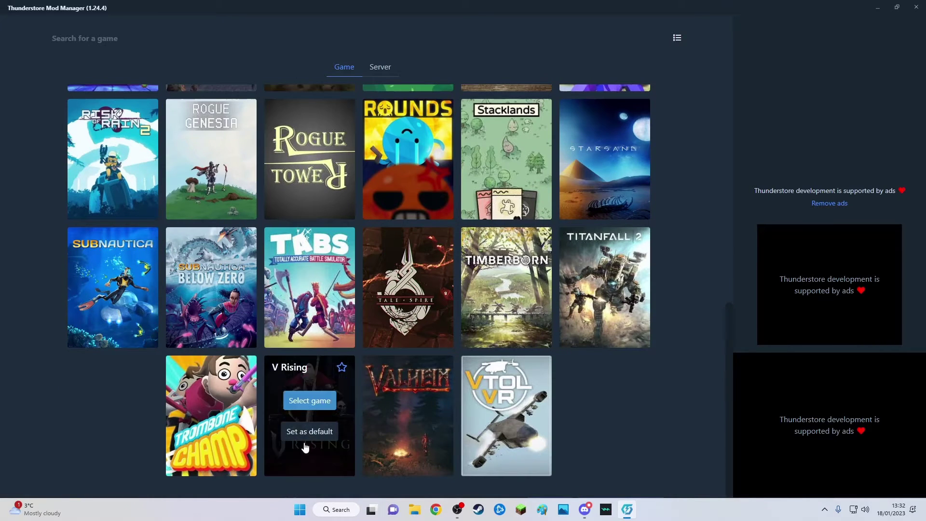
mouse_move(394, 402)
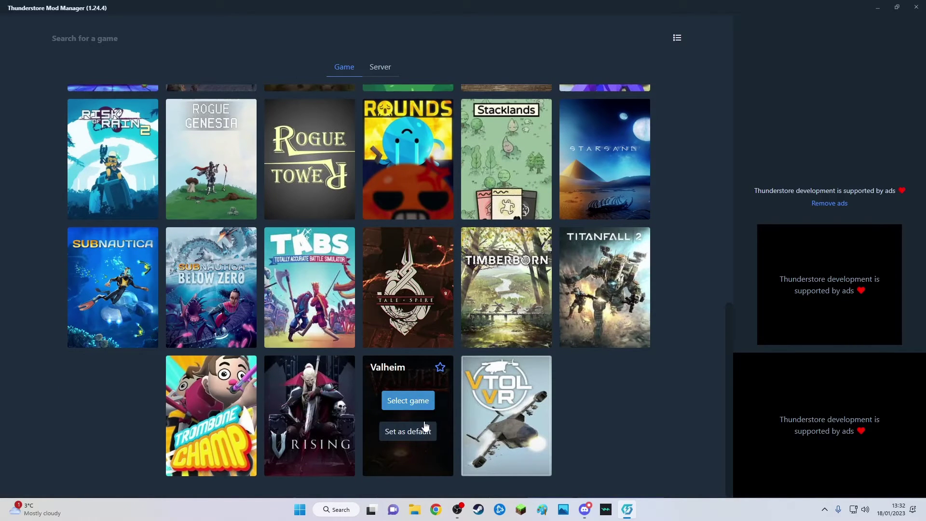
scroll(32, 252, "up", 8)
scroll(32, 252, "up", 5)
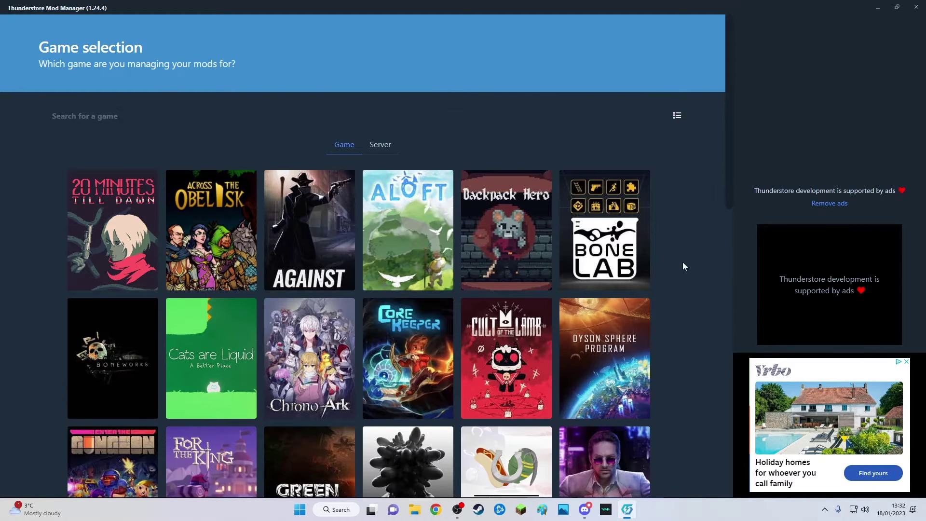
Select Valheim as the game to manage, with Steam as its platform, and load the Default profile
scroll(682, 289, "down", 15)
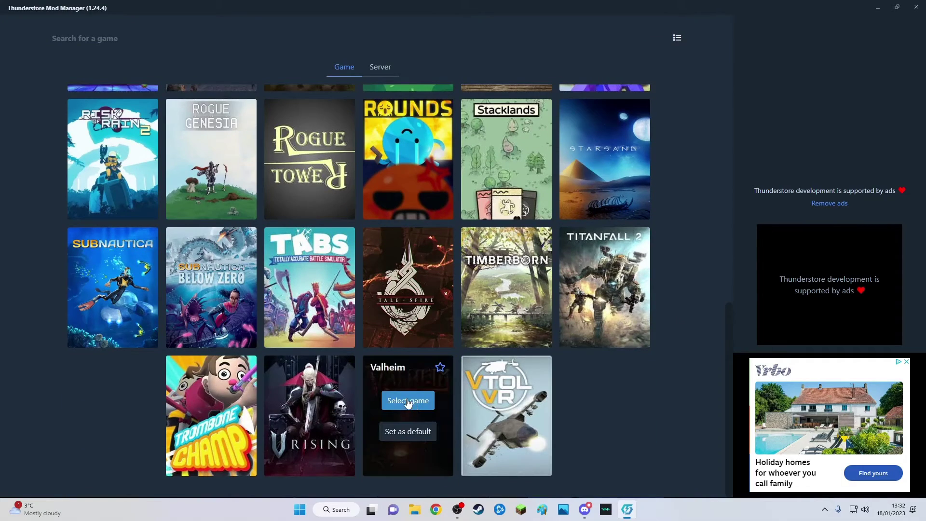
left_click(408, 402)
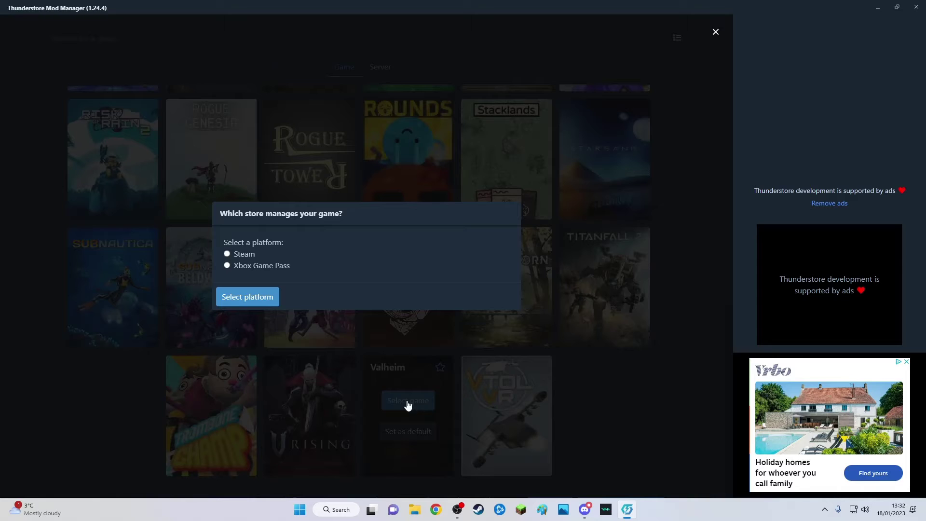
left_click(243, 254)
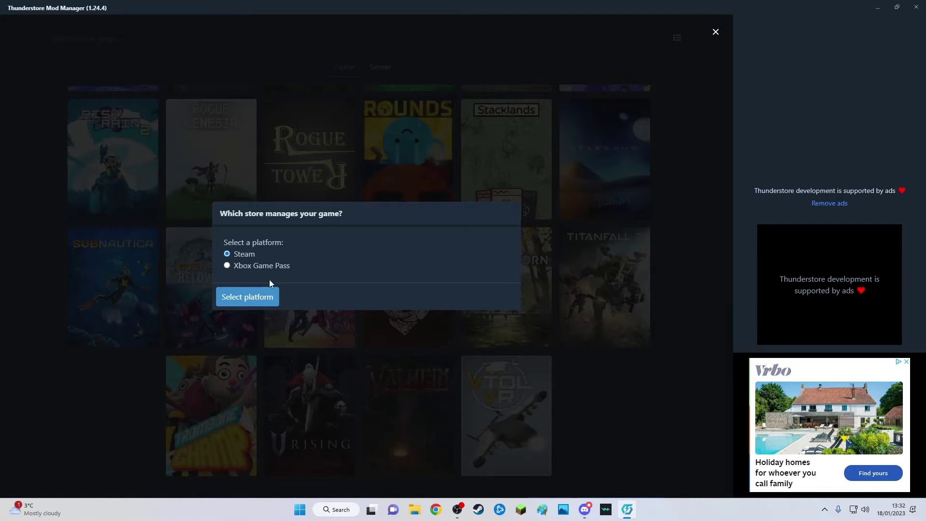
left_click(243, 298)
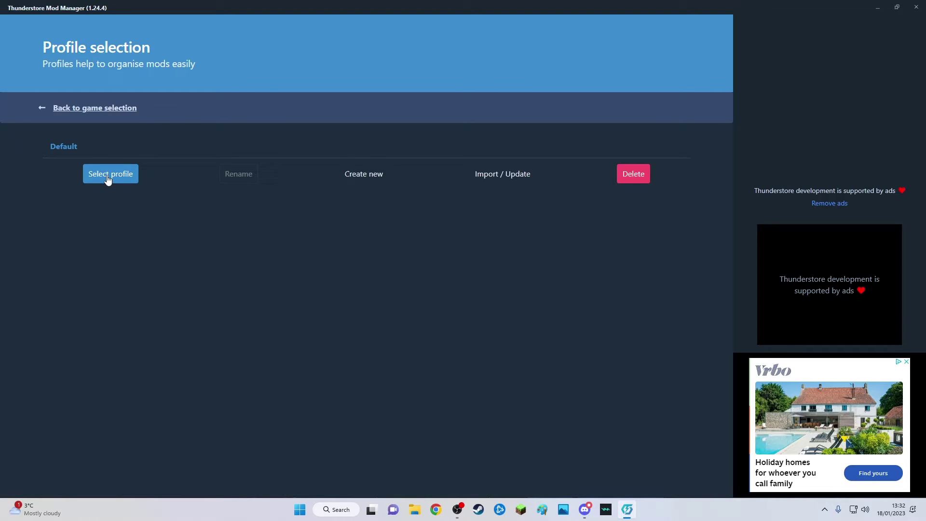
left_click(108, 179)
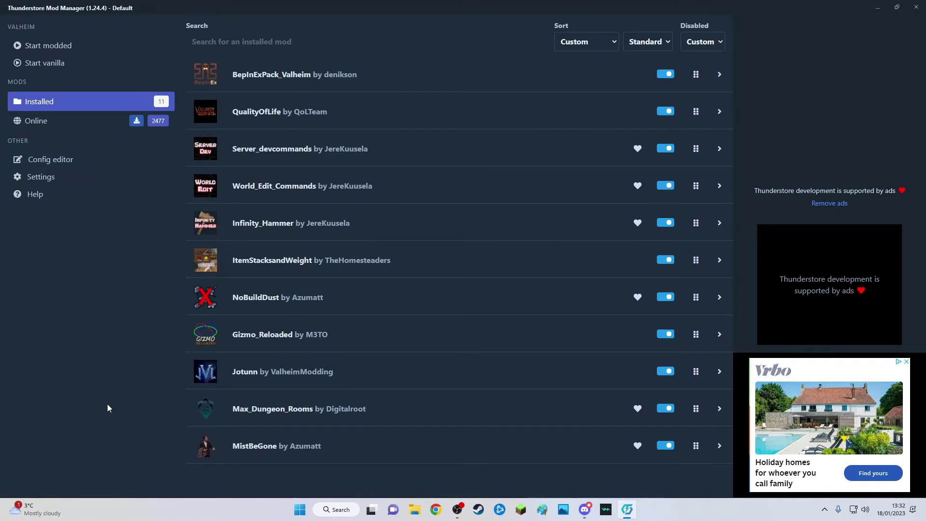
Look at the online mod list, and read the details of the installed BepInExPack_Valheim and Server_devcommands mods
left_click(62, 126)
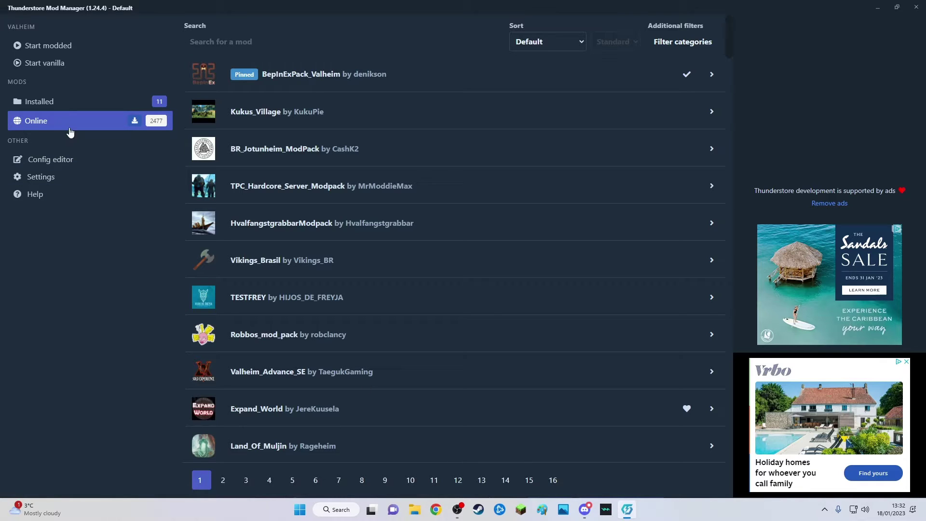
left_click(54, 103)
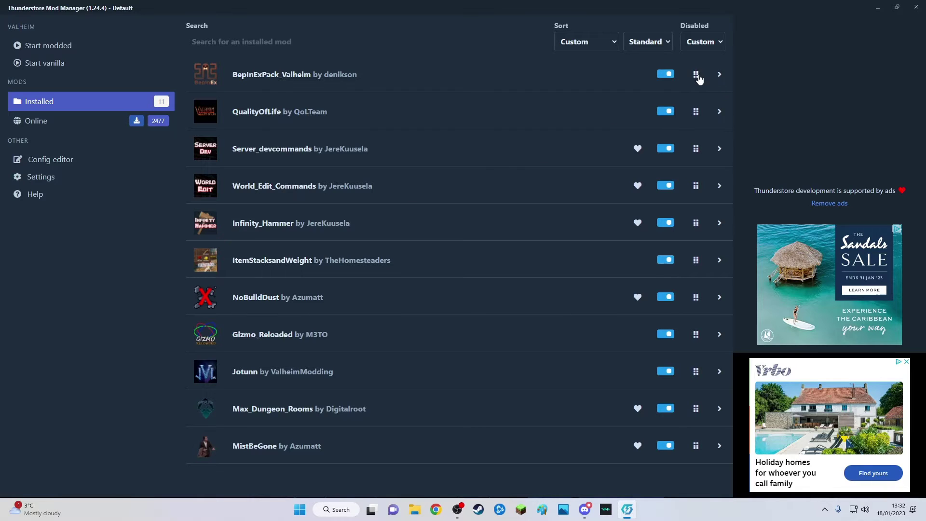
left_click(718, 77)
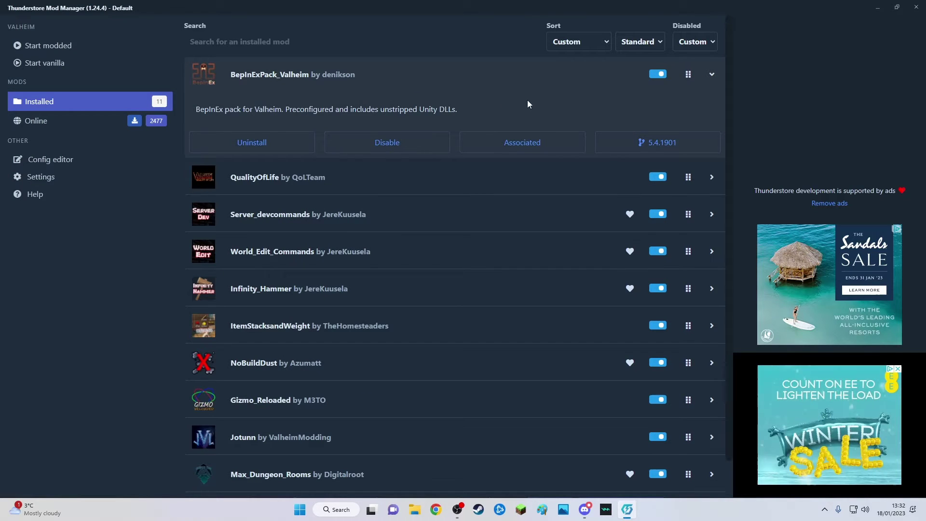
left_click(712, 76)
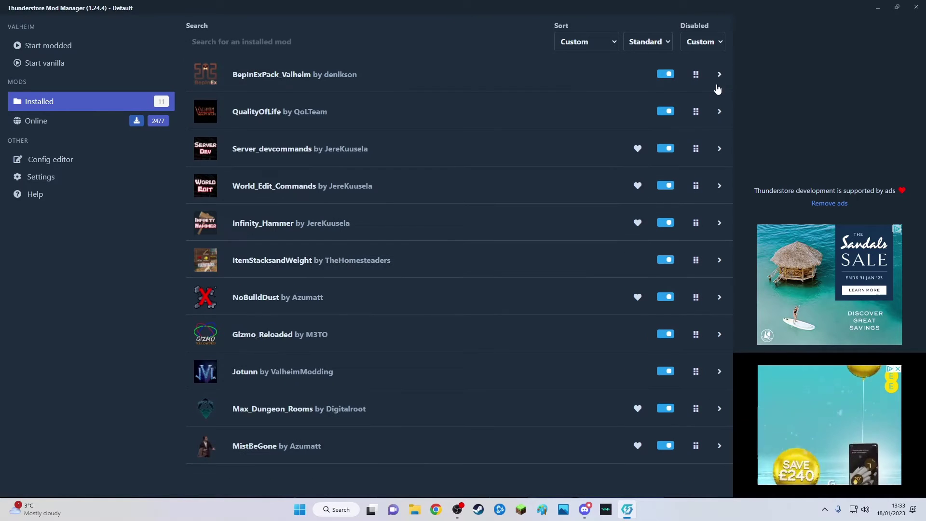
left_click(721, 150)
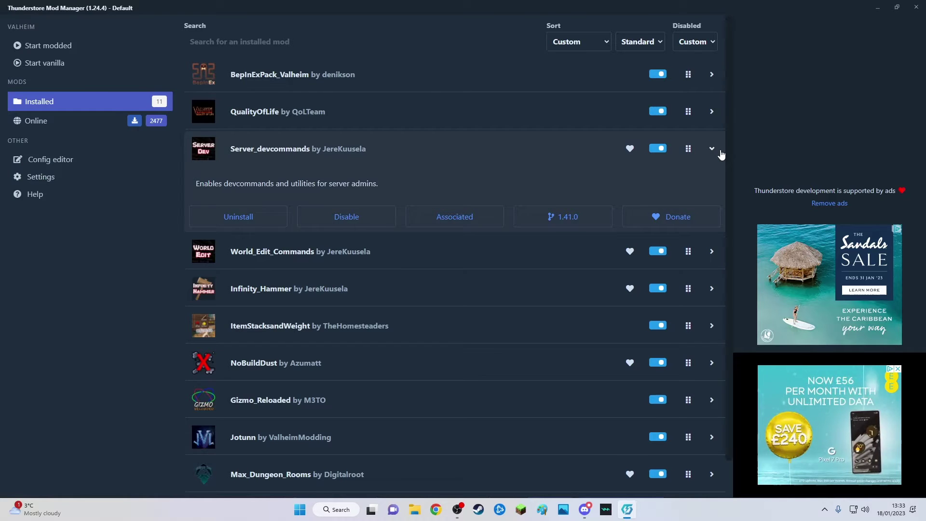
left_click(715, 149)
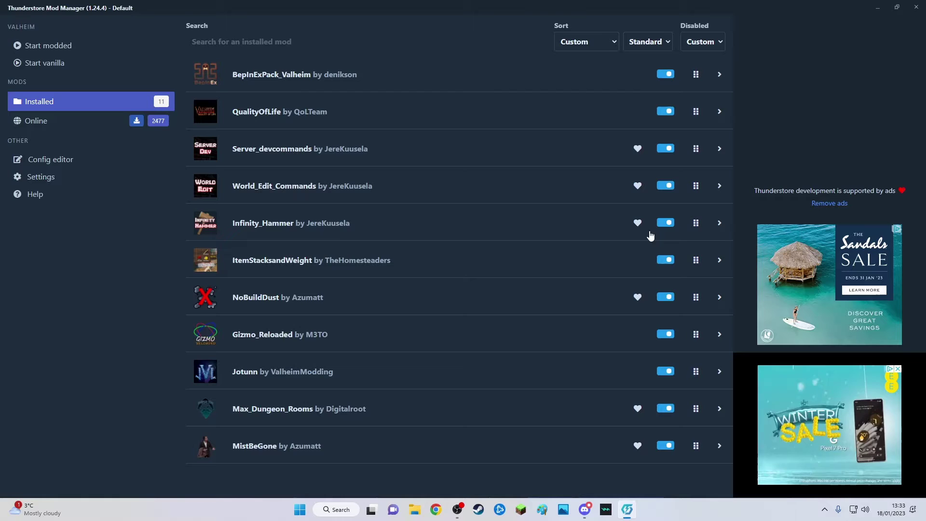
Read the details of the installed Infinity_Hammer, ItemStacksandWeight and NoBuildDust mods, collapsing each entry again
left_click(719, 228)
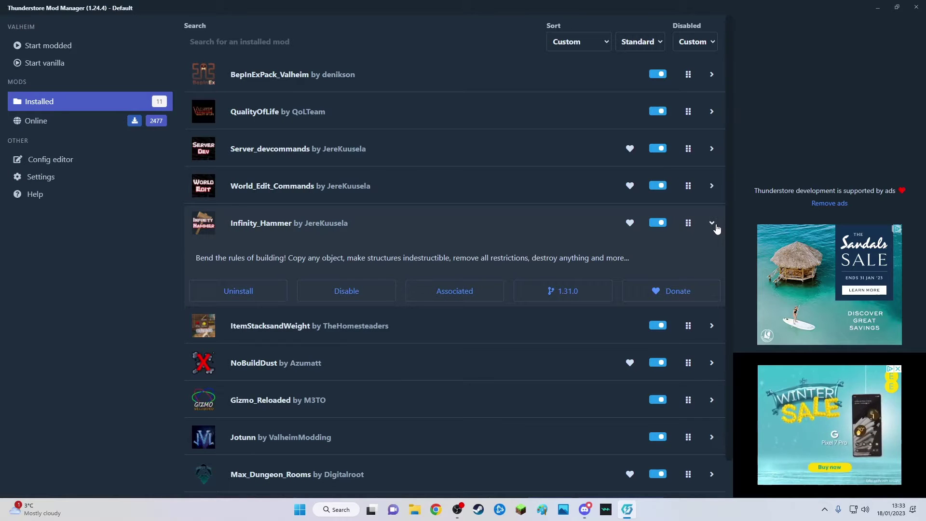
left_click(717, 228)
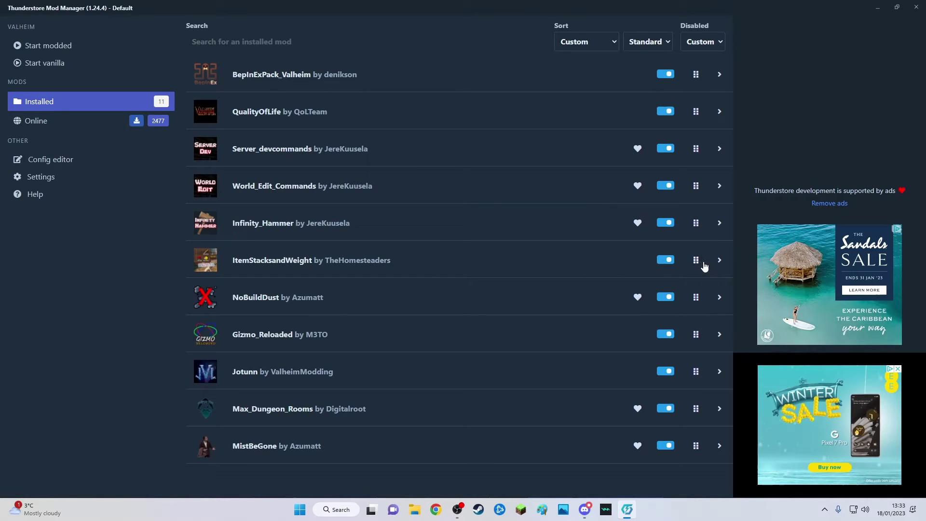
left_click(719, 263)
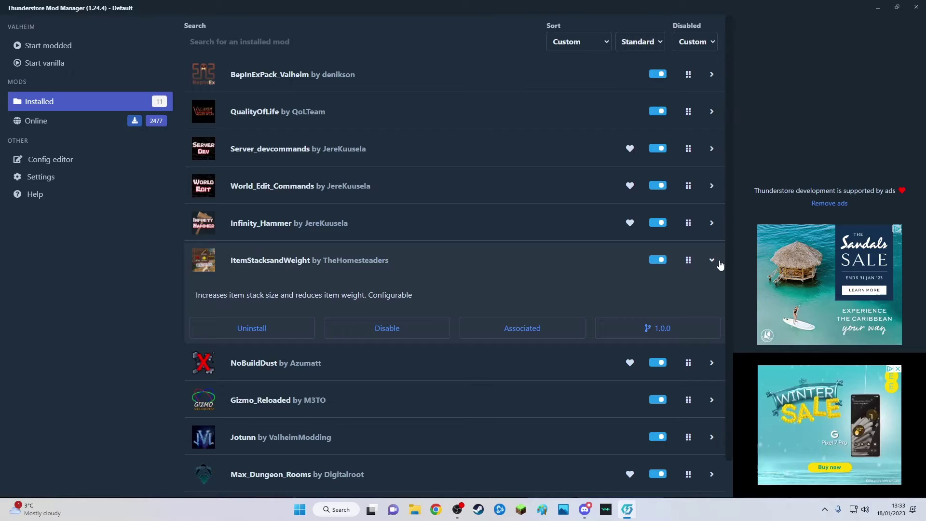
left_click(715, 263)
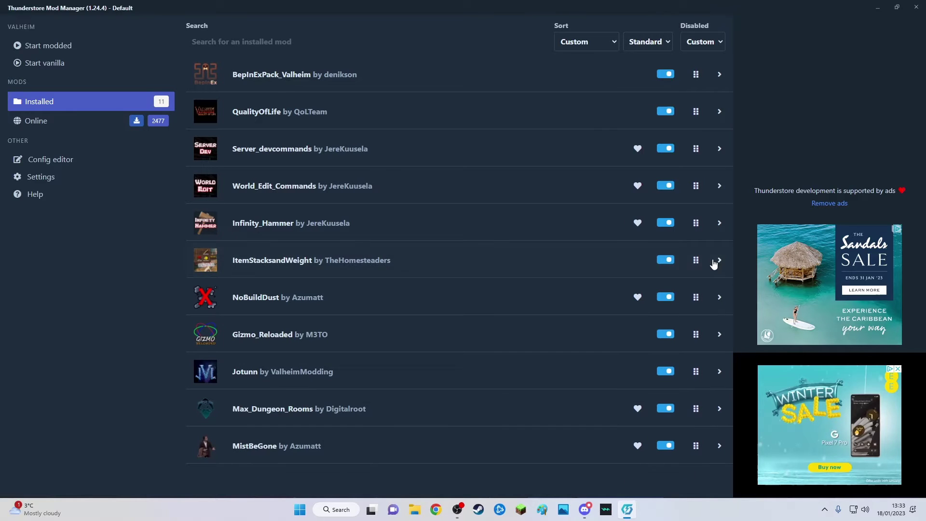
left_click(697, 267)
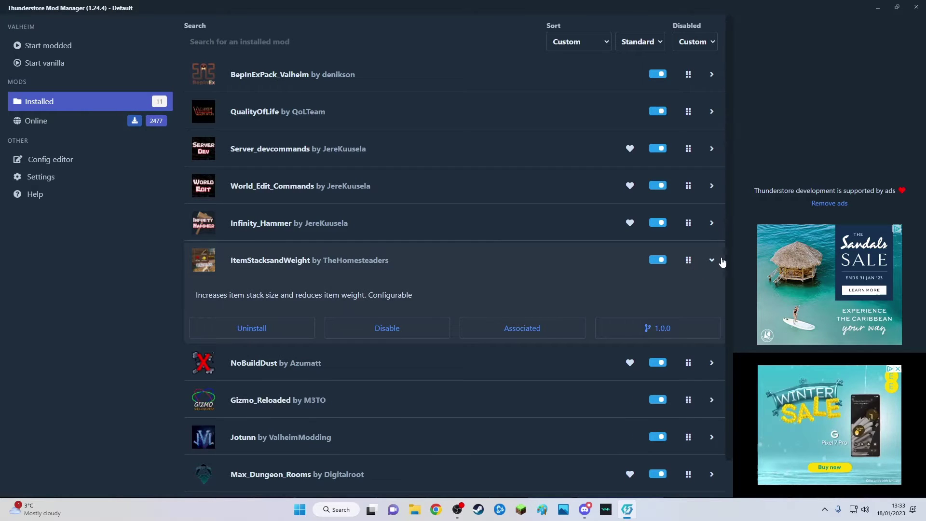
left_click(714, 262)
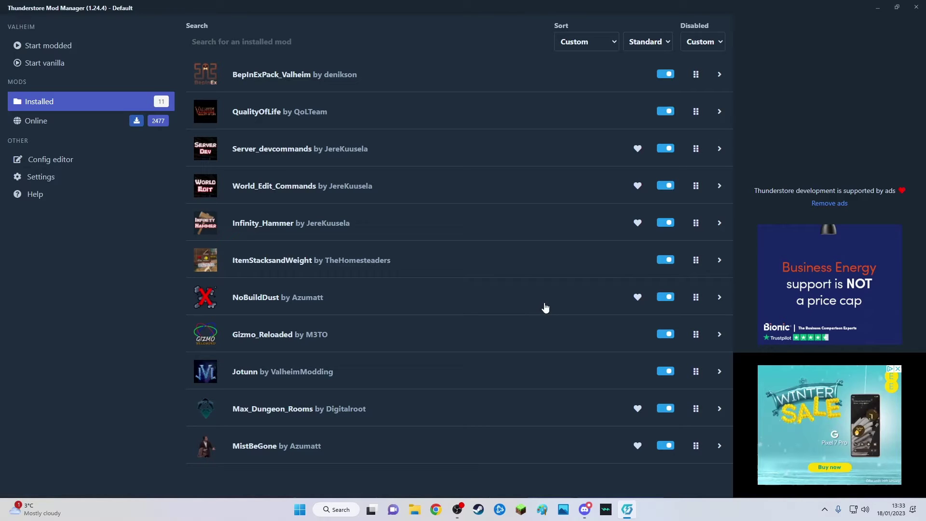
left_click(719, 298)
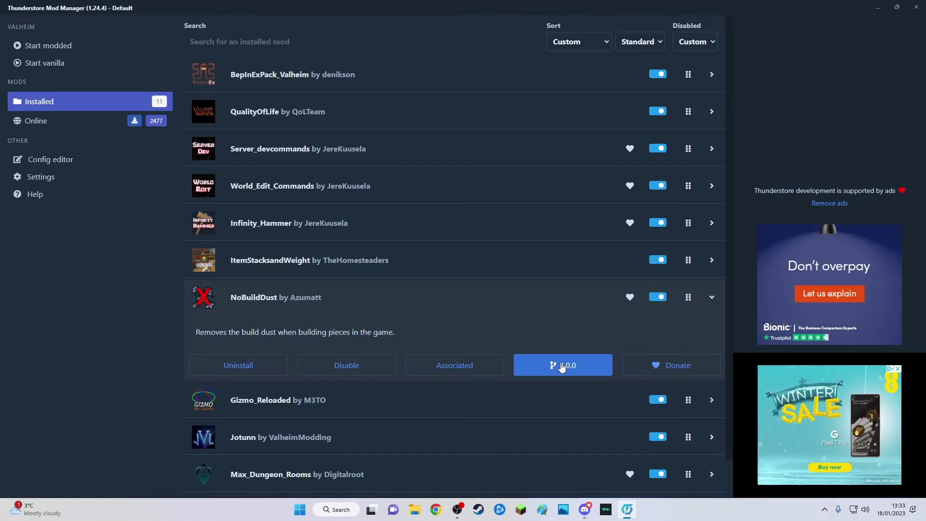
left_click(712, 297)
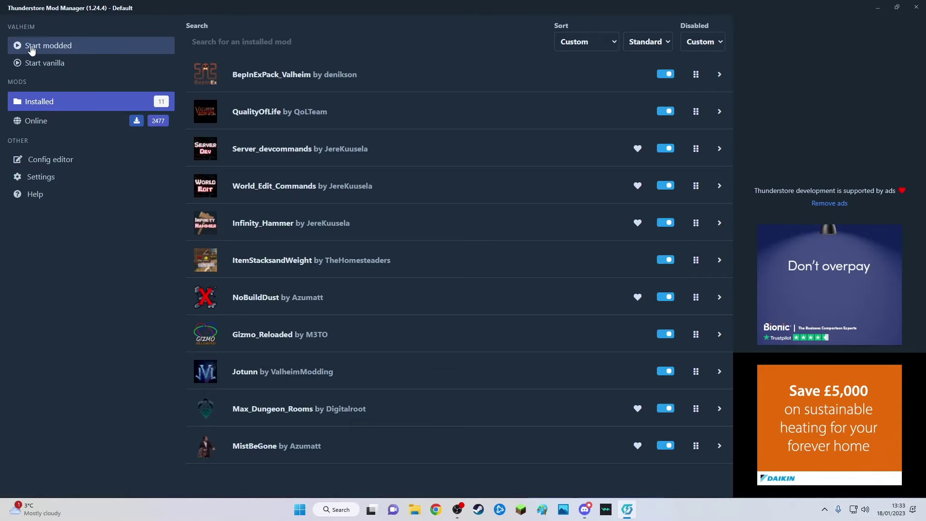
Launch the modded version of Valheim, dismiss the launch message, and minimize the mod manager window
left_click(57, 48)
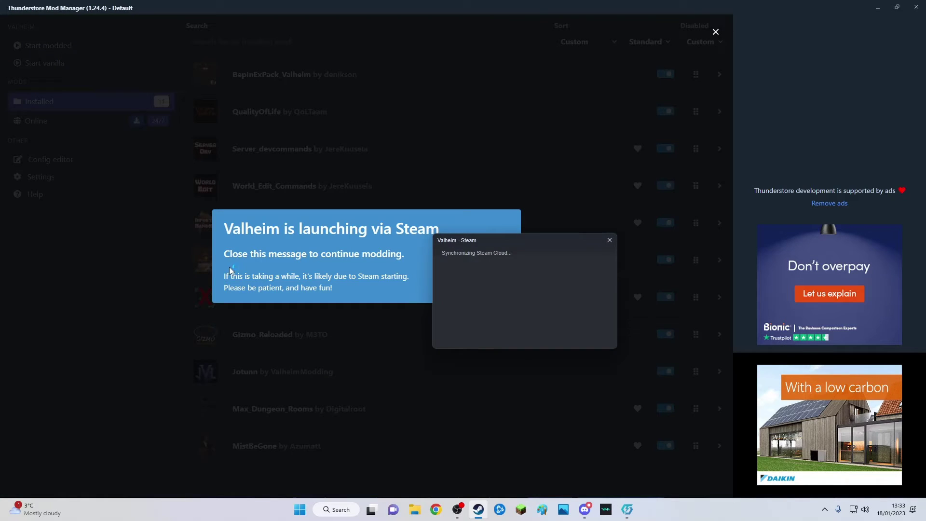
left_click(716, 33)
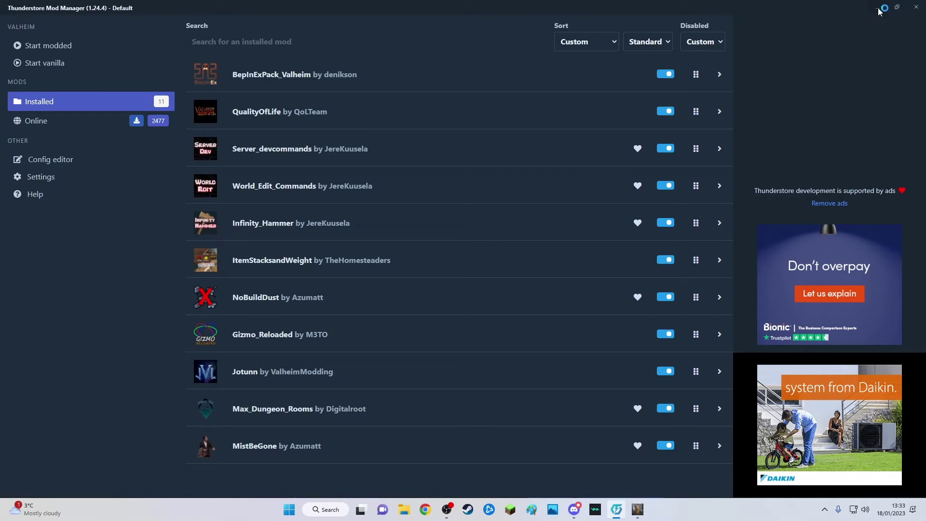
left_click_drag(629, 9, 215, 72)
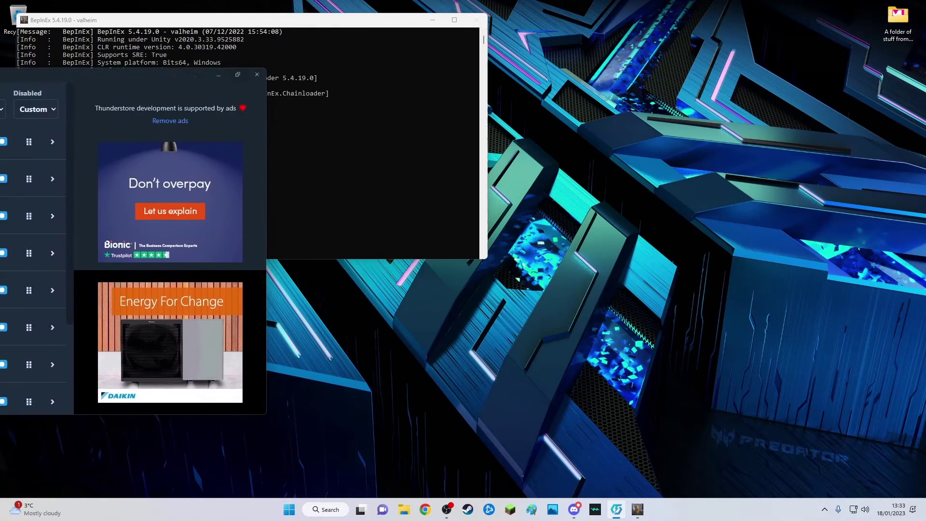
left_click(219, 75)
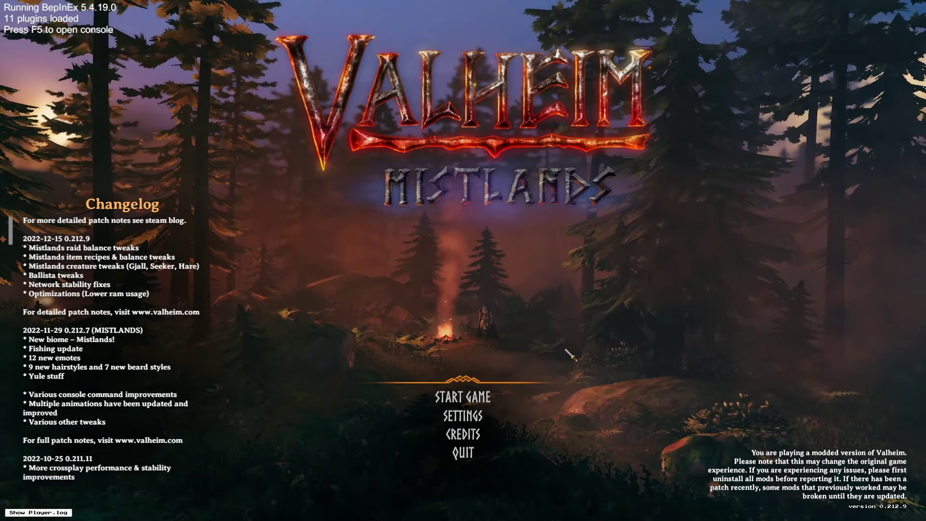
Start with the shown character and host Firstworld as a community server, entering the server password
left_click(471, 399)
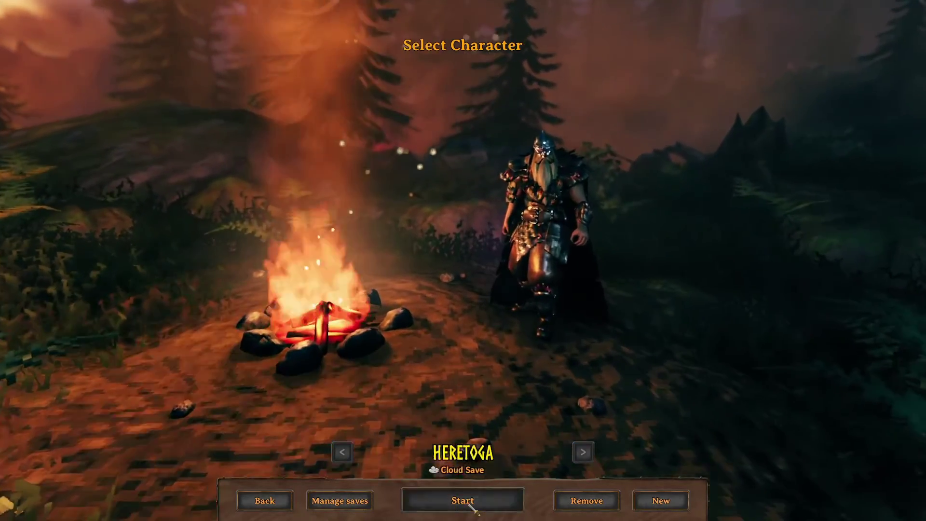
left_click(472, 506)
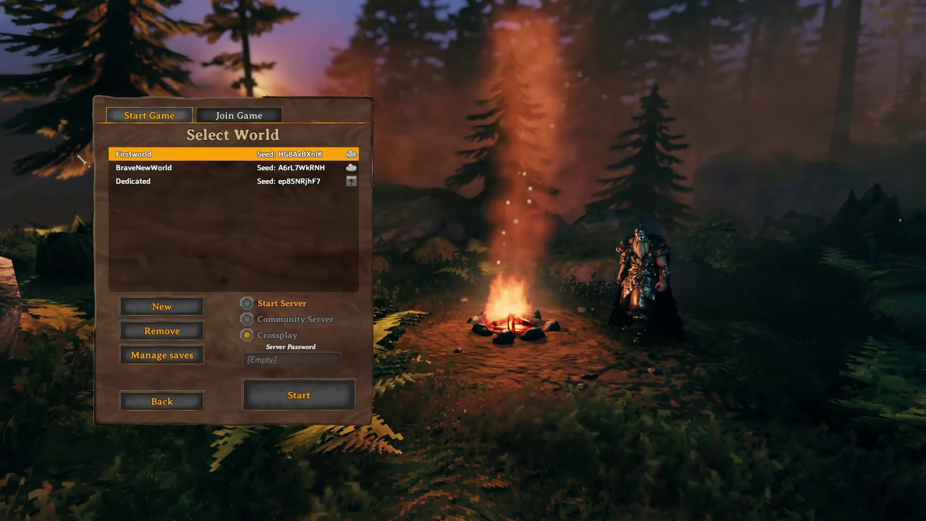
left_click(247, 303)
left_click(247, 319)
left_click(272, 360)
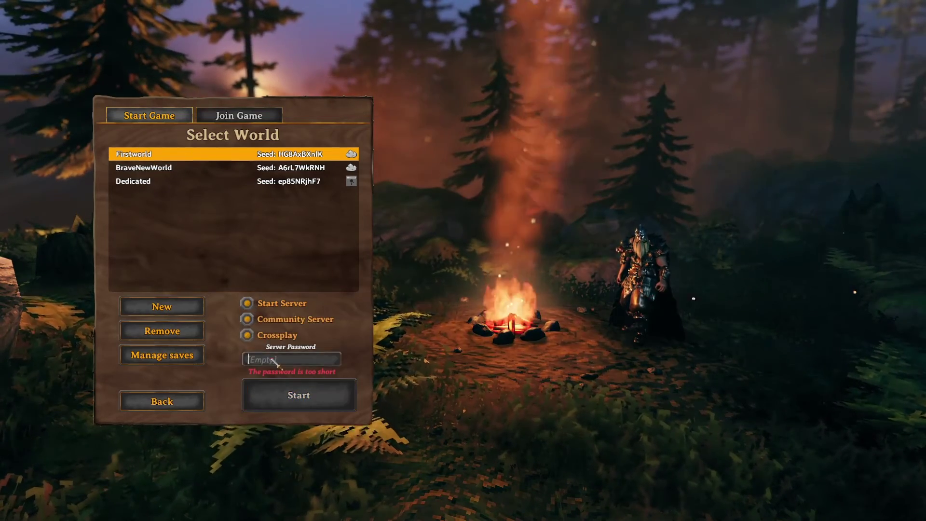
type("*****")
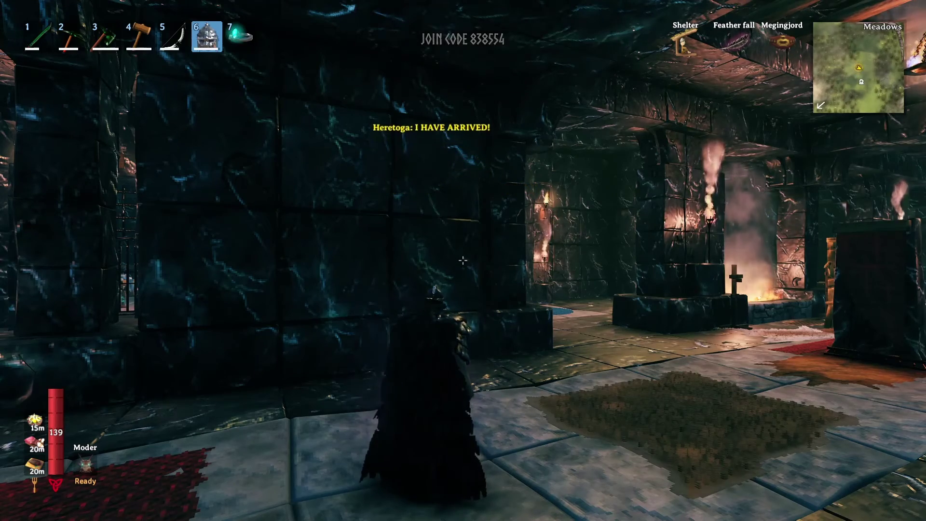
Walk forward into the hall and run the god and fly commands in the game console, closing it when done
key("w")
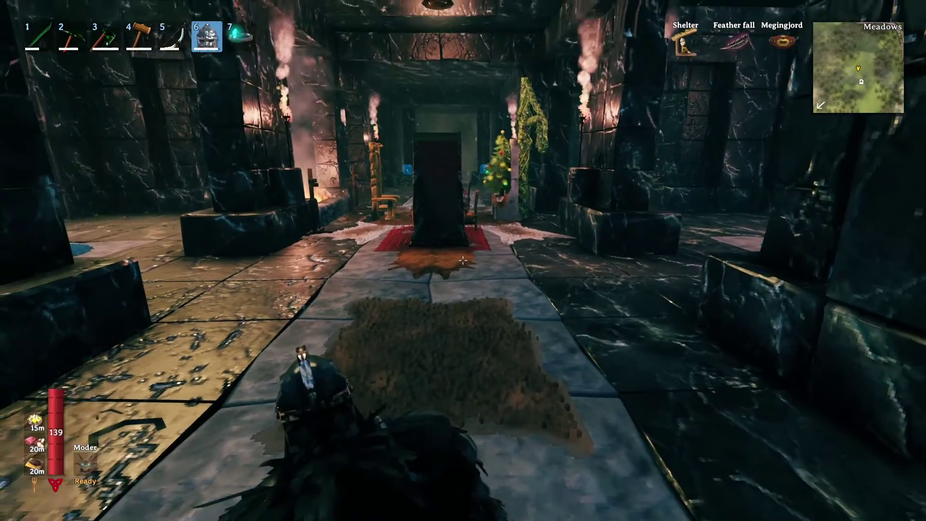
key("w")
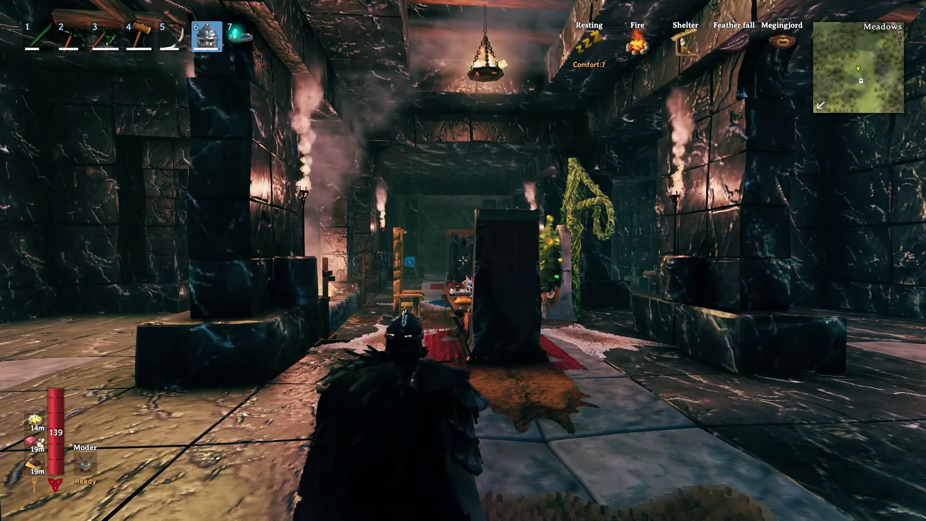
key("F5")
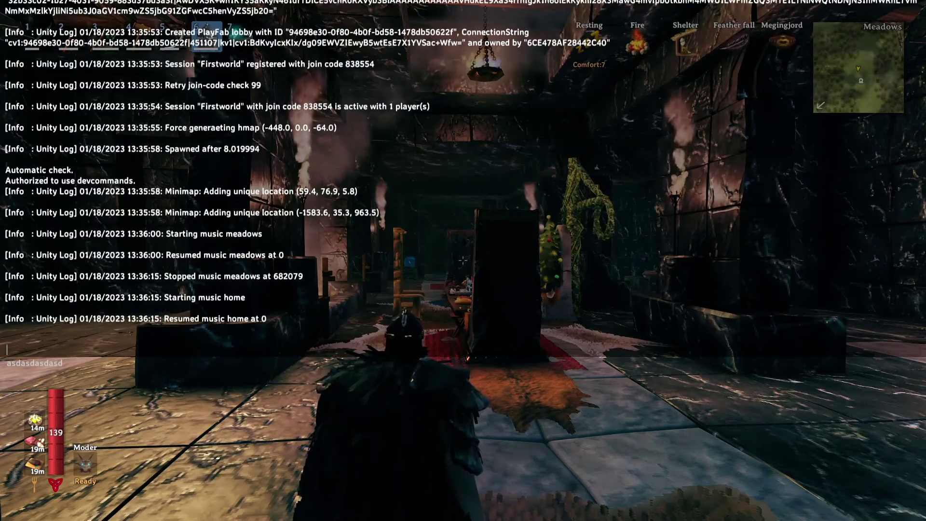
type("god")
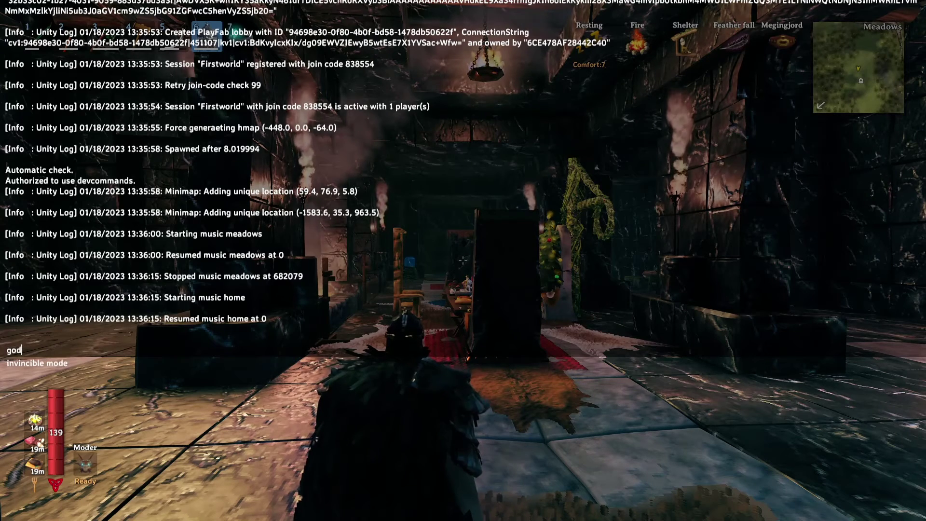
key("Return")
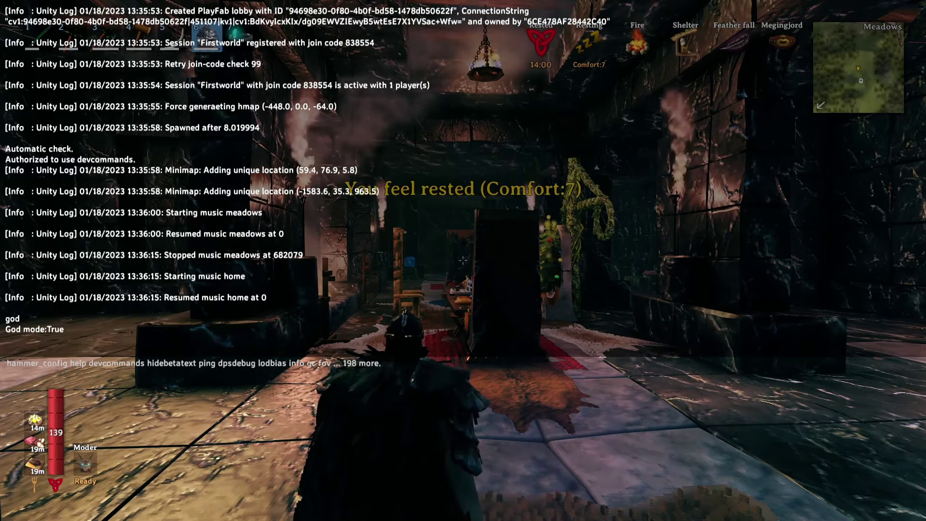
type("fly")
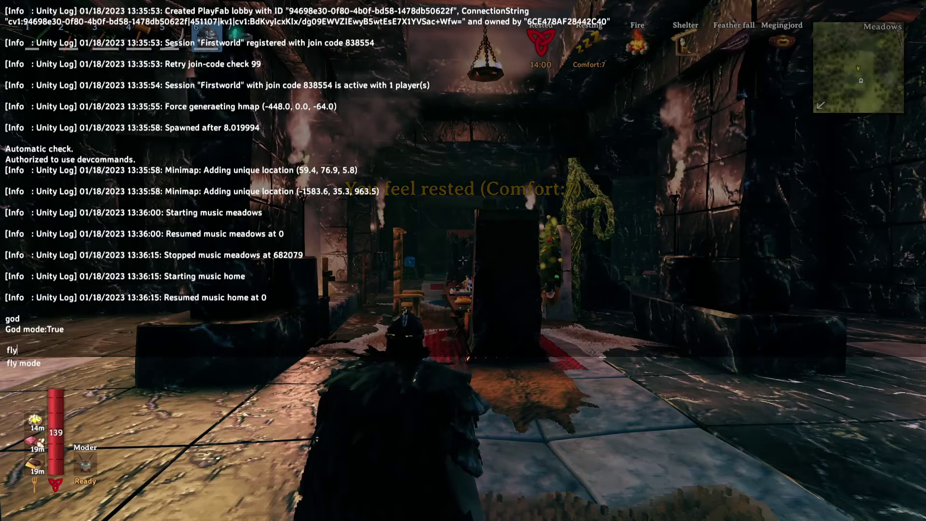
key("Return")
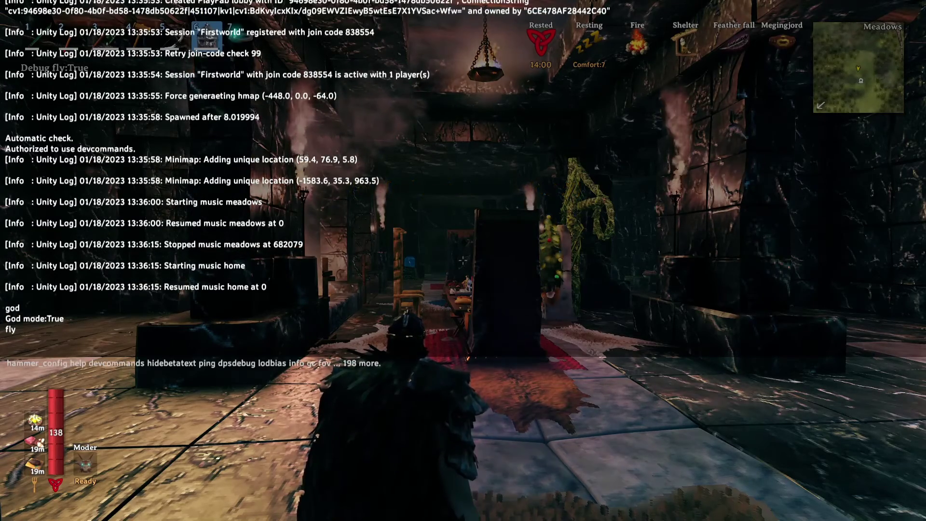
key("F5")
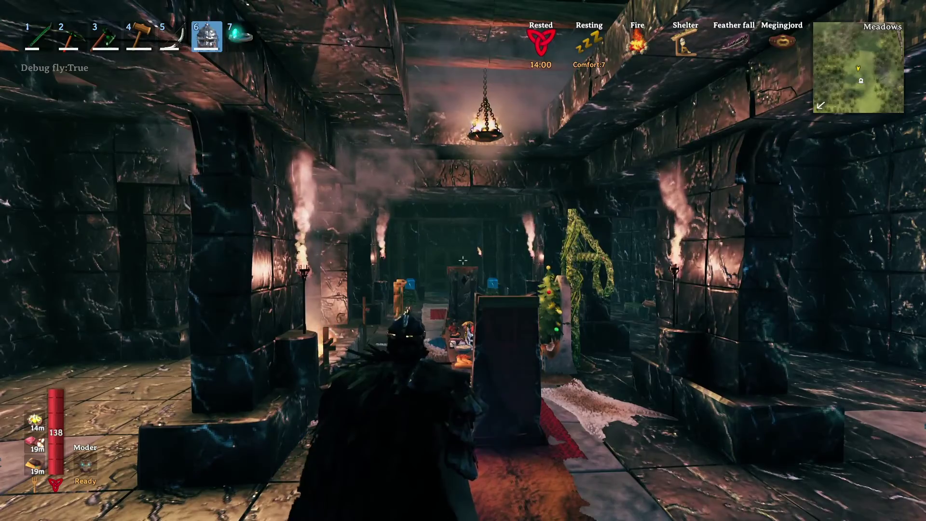
Walk forward through the hall, past the long table, to the Darkwood gate at its far end and open it
key("w")
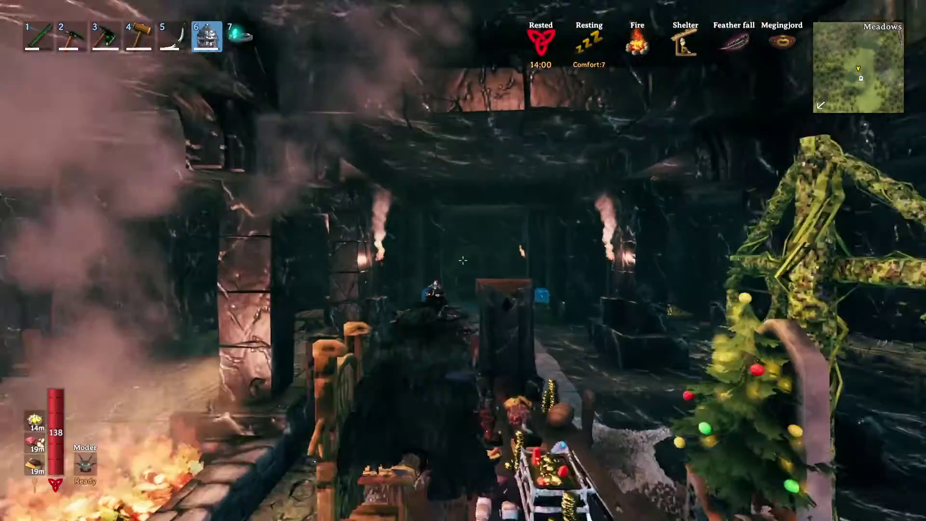
key("w")
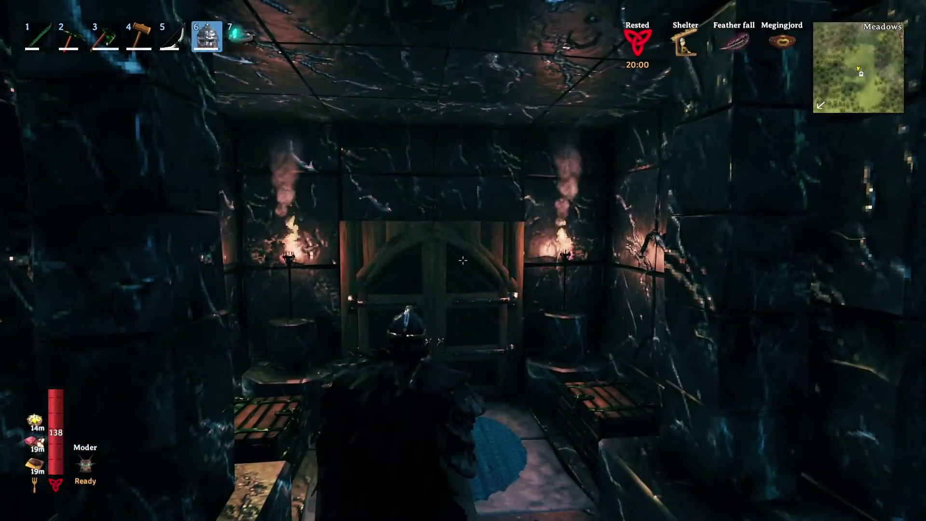
key("w")
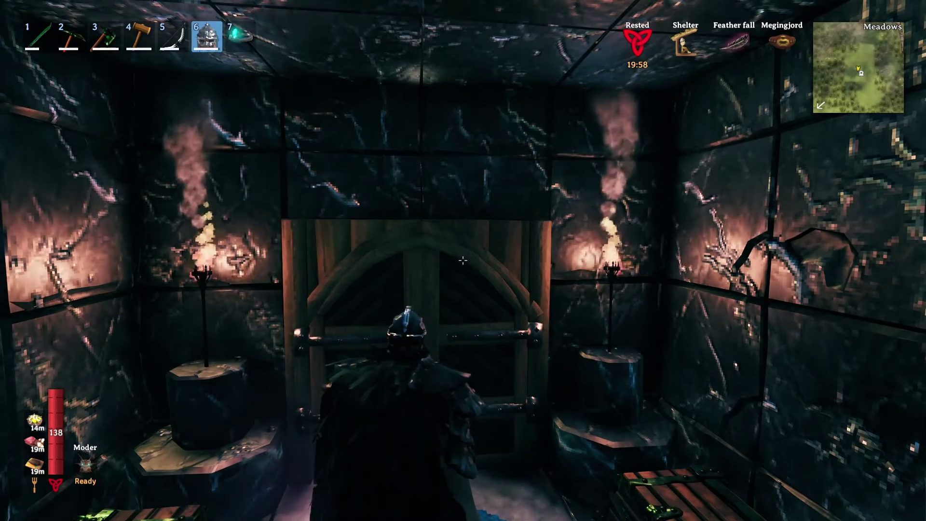
key("w")
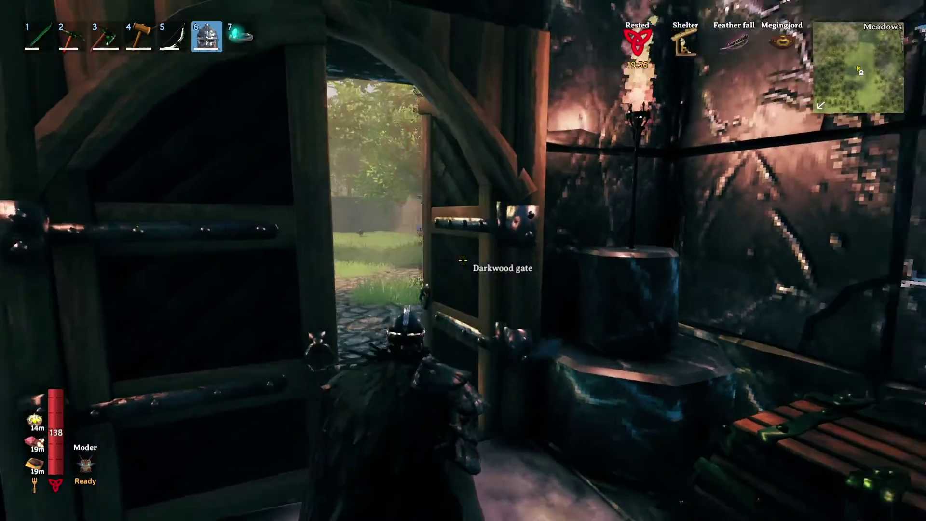
Walk back into the hall and examine the glowing blue crystal pedestal beside the entrance from several sides
key("w")
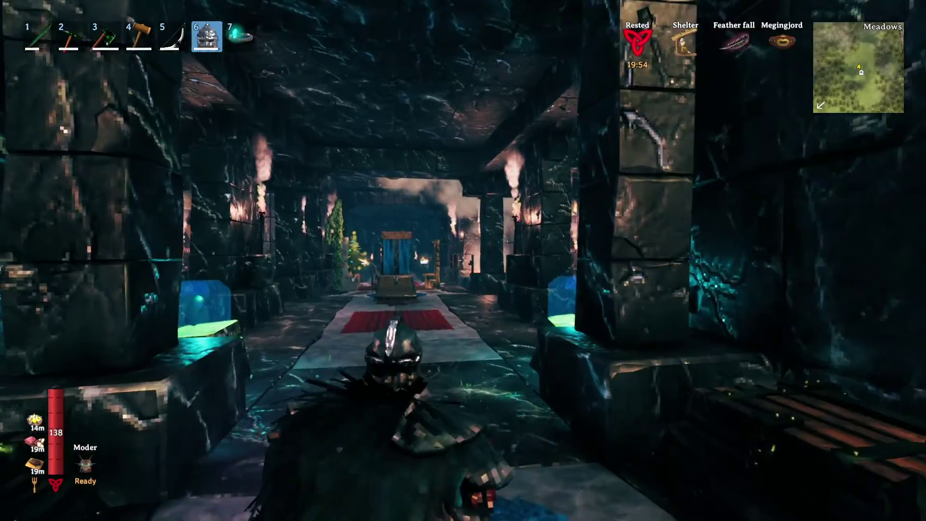
key("w")
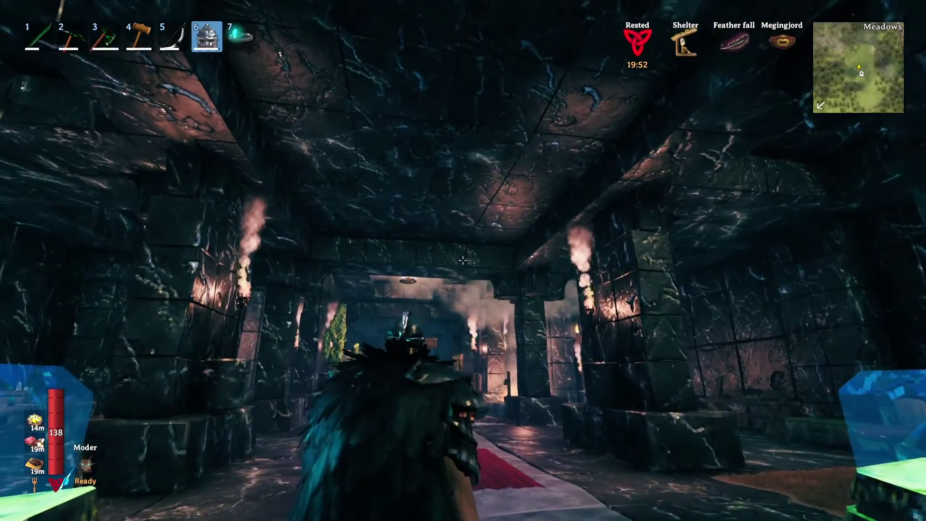
key("w")
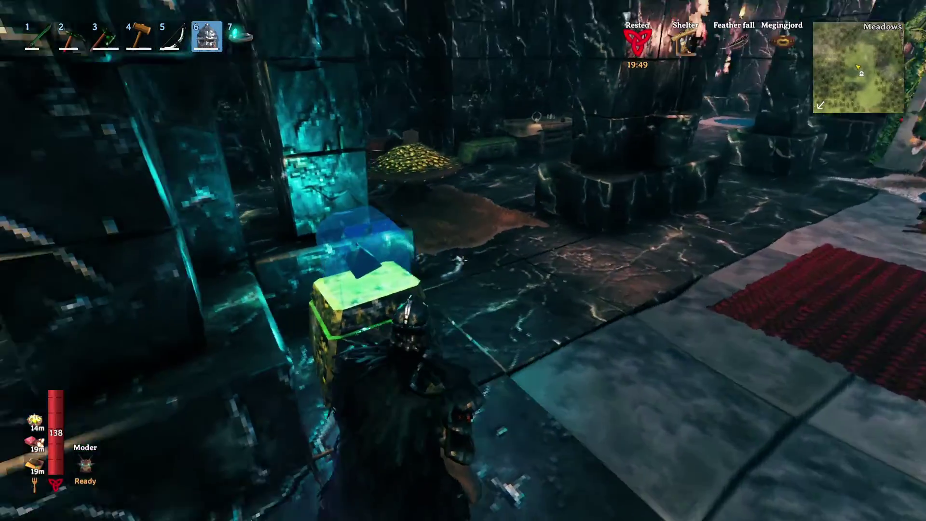
key("w")
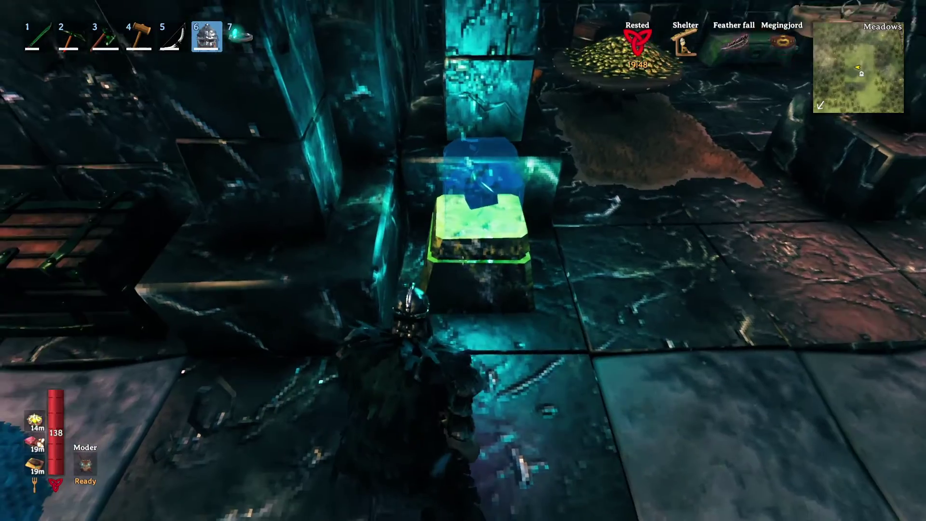
key("w")
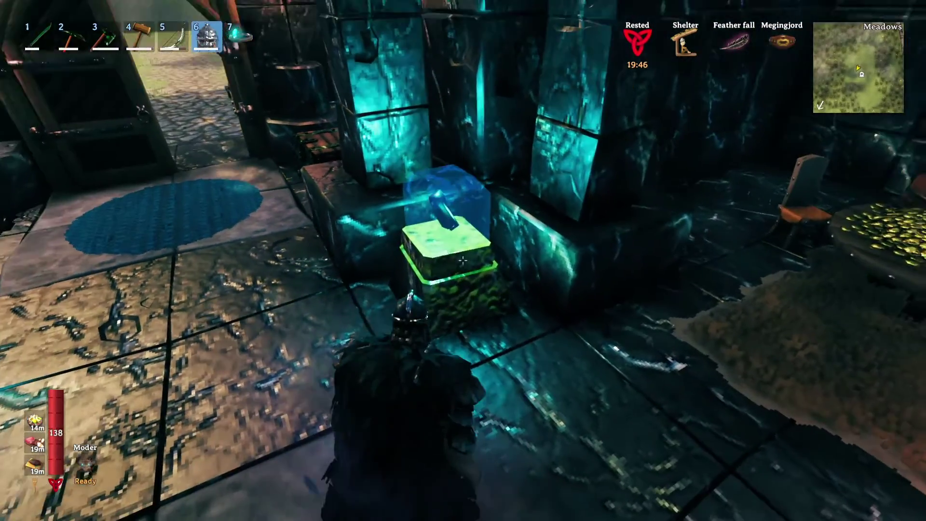
key("s")
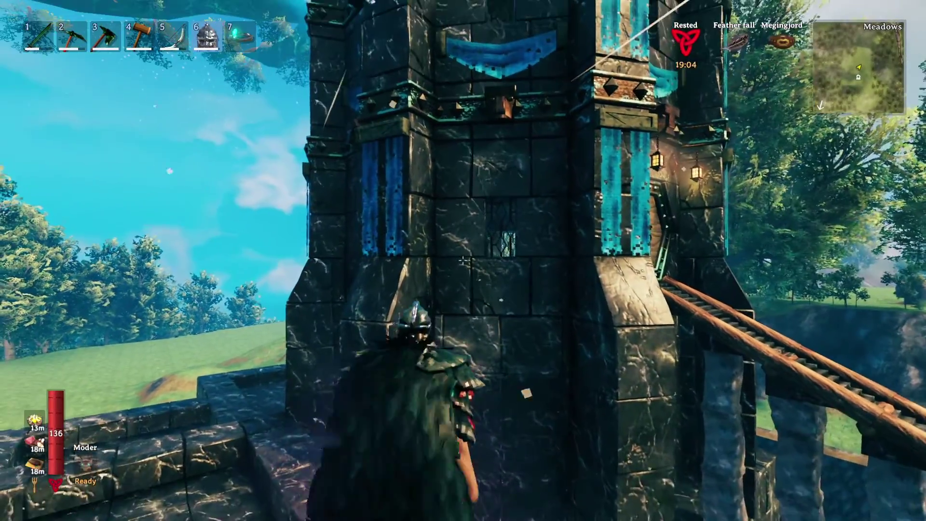
Run the hammer console command on the tower's black marble block outdoors, and return the hammer to Repair
key("w")
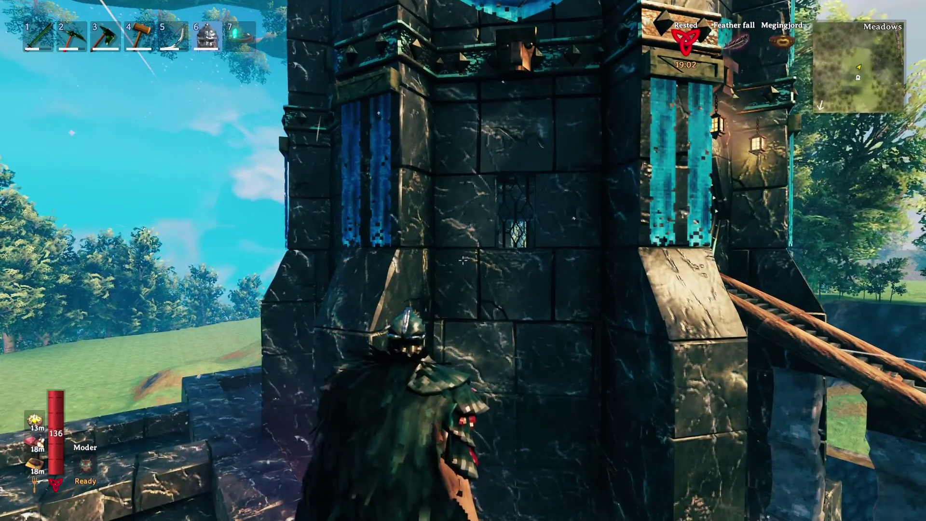
key("F5")
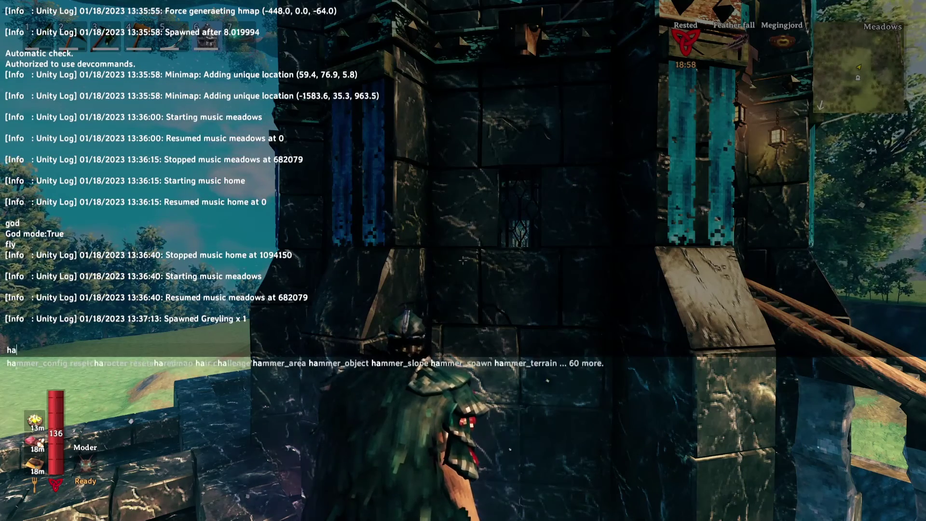
key("Return")
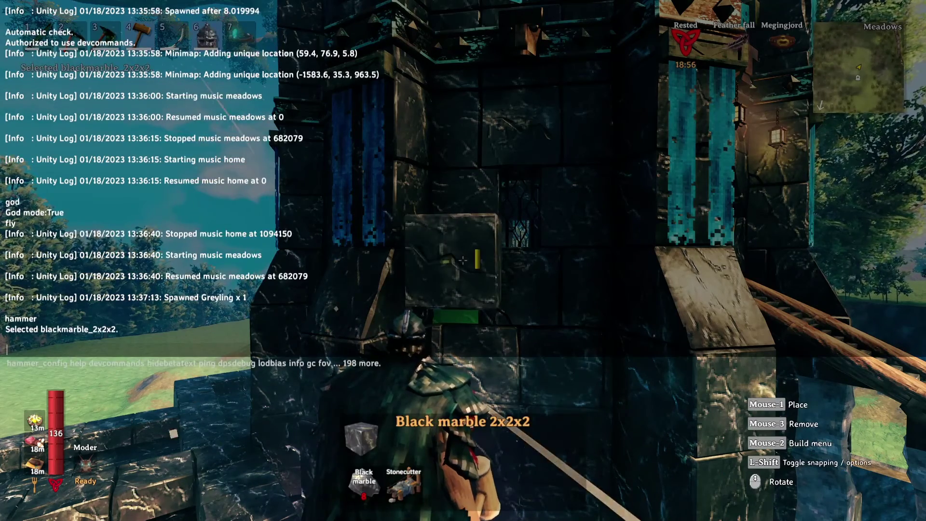
key("F5")
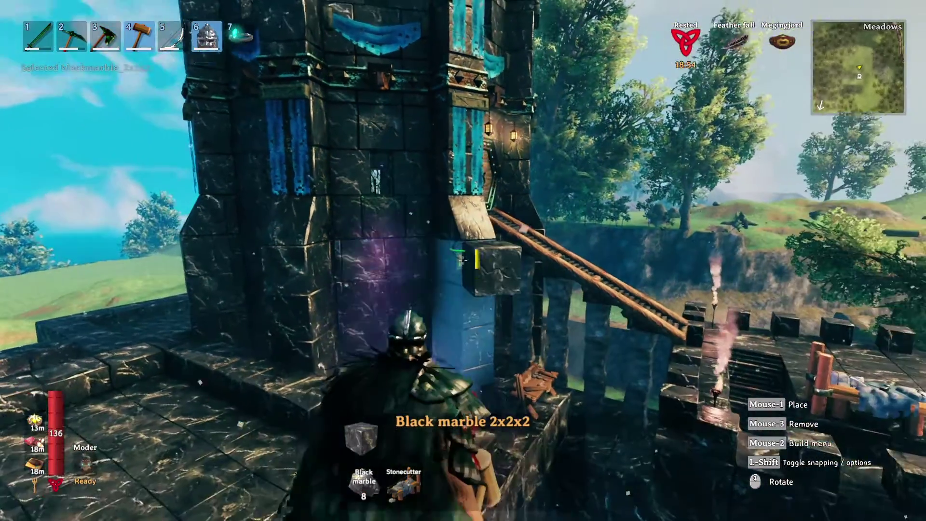
right_click(464, 261)
left_click(258, 167)
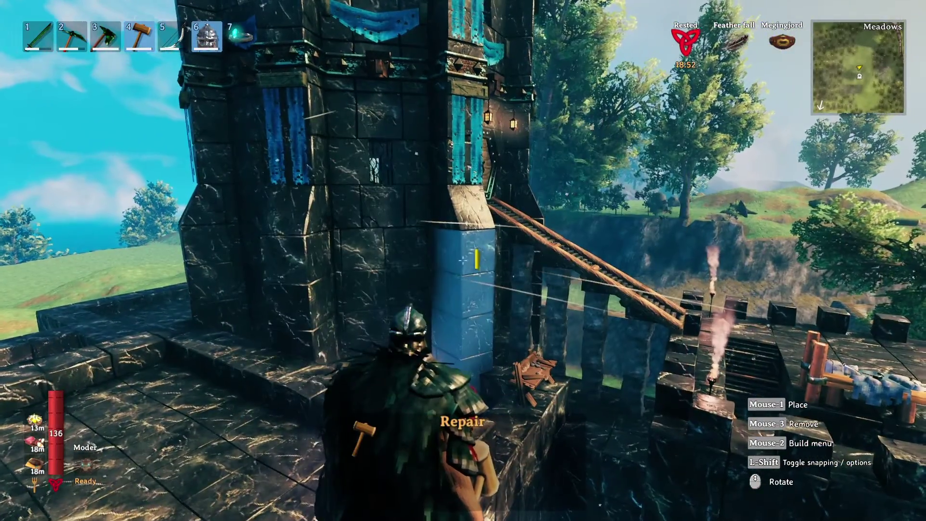
Select the entire castle structure through the tower wall with the Building pipette, and return the hammer to Repair
right_click(463, 260)
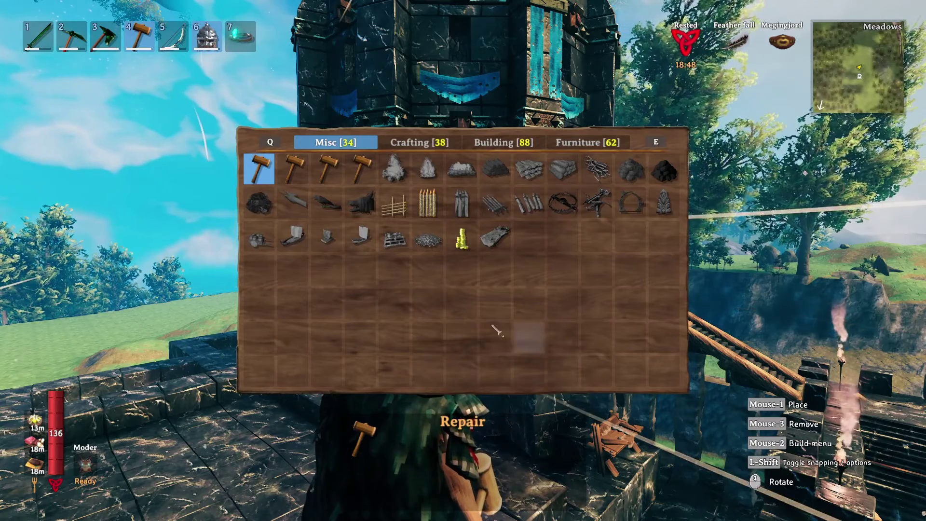
left_click(333, 169)
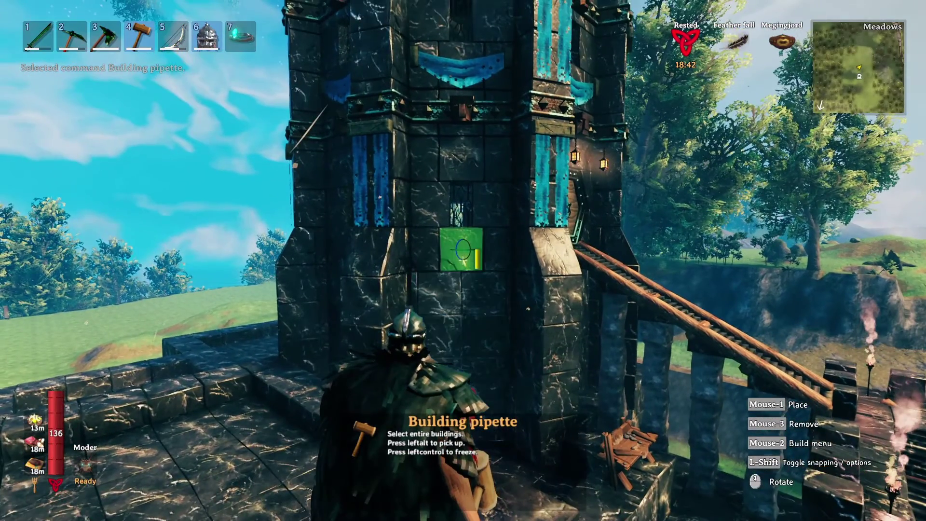
left_click(462, 249)
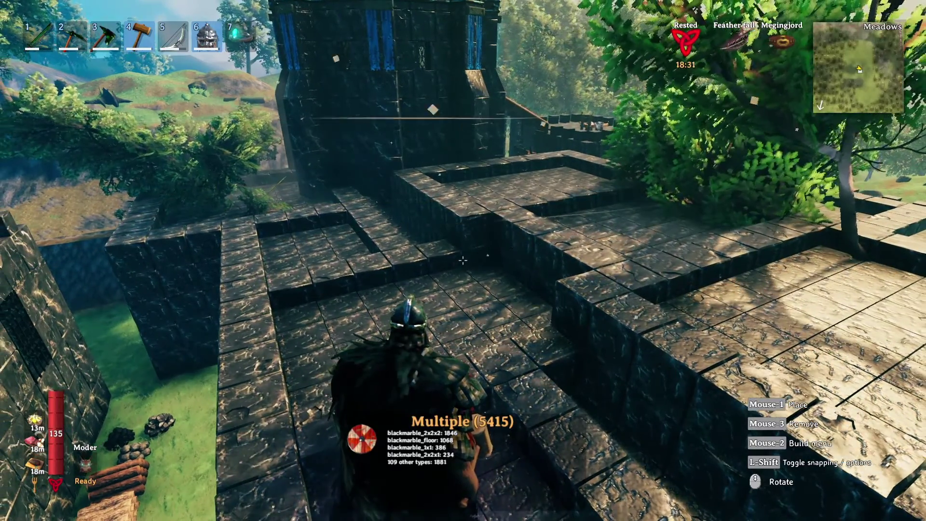
left_click(326, 169)
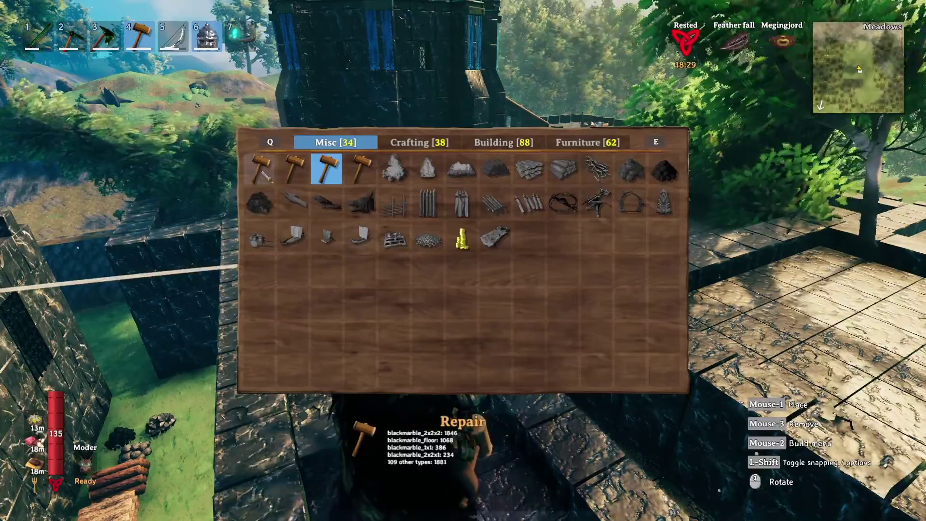
Fly to the detached tower in the walled yard and select the whole building with the Building pipette
key("w")
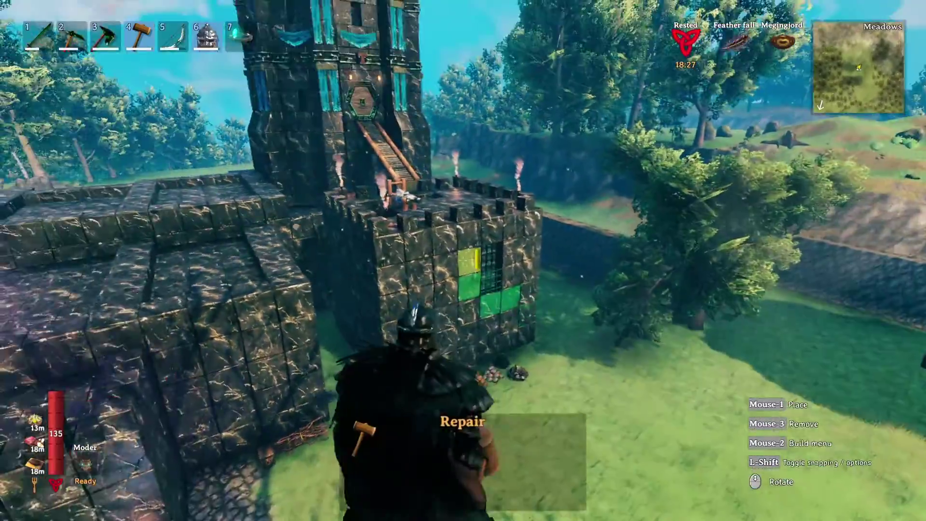
key("w")
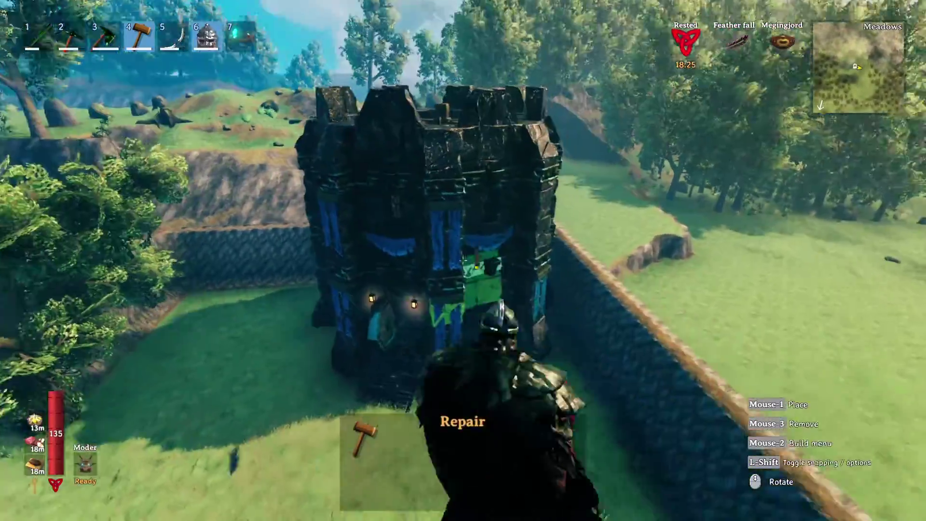
key("s")
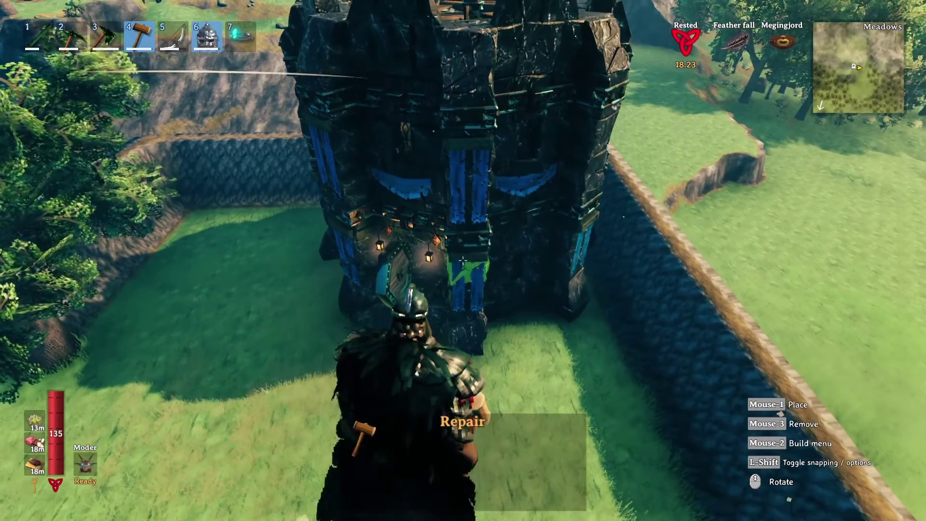
key("w")
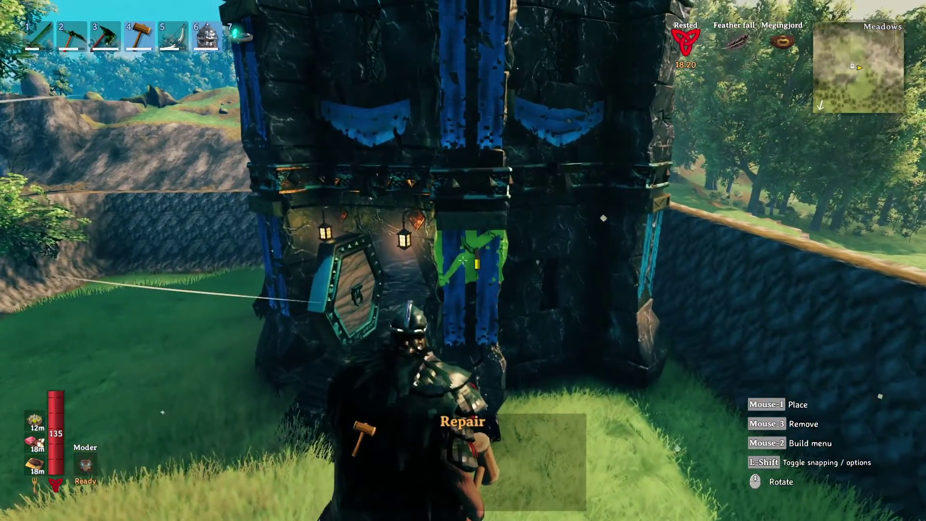
right_click(462, 260)
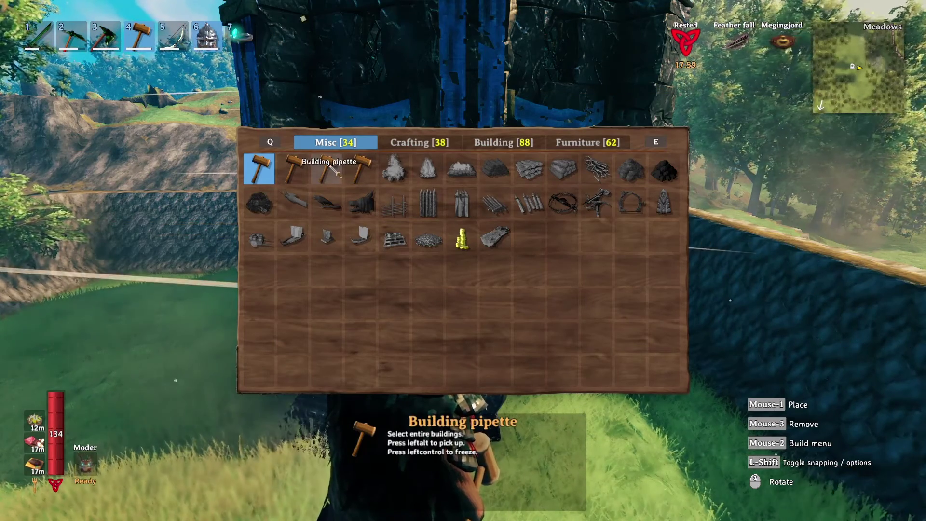
left_click(336, 172)
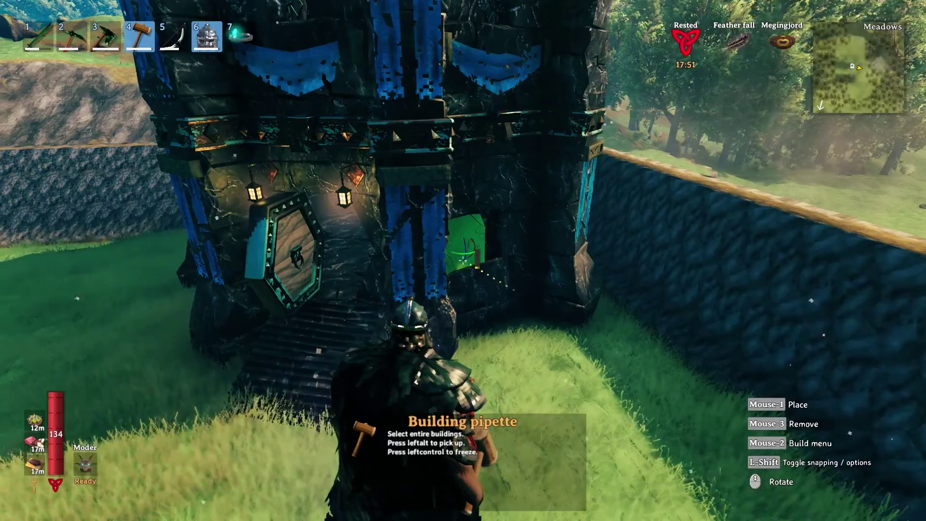
left_click(463, 261)
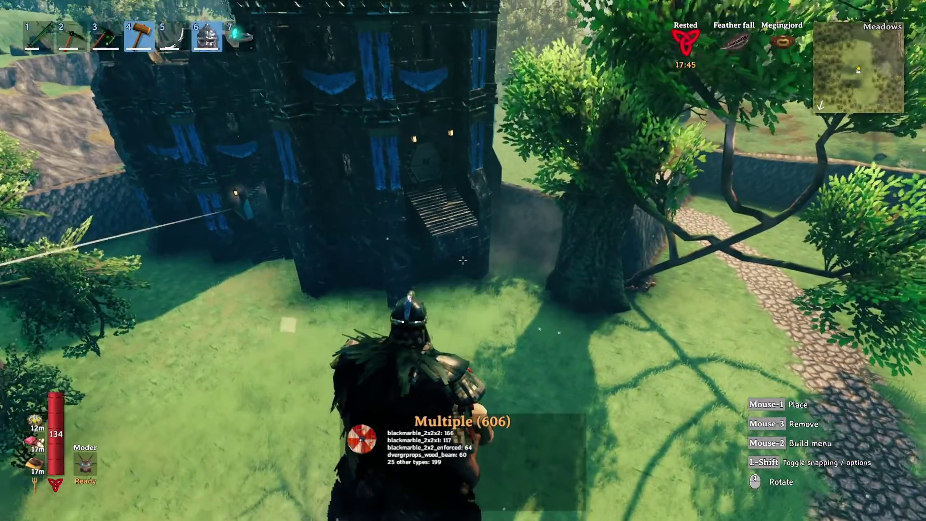
Fly back over the yard and repeatedly put away and re-equip the hammer to toggle the copied tower's preview on the grass
key("4")
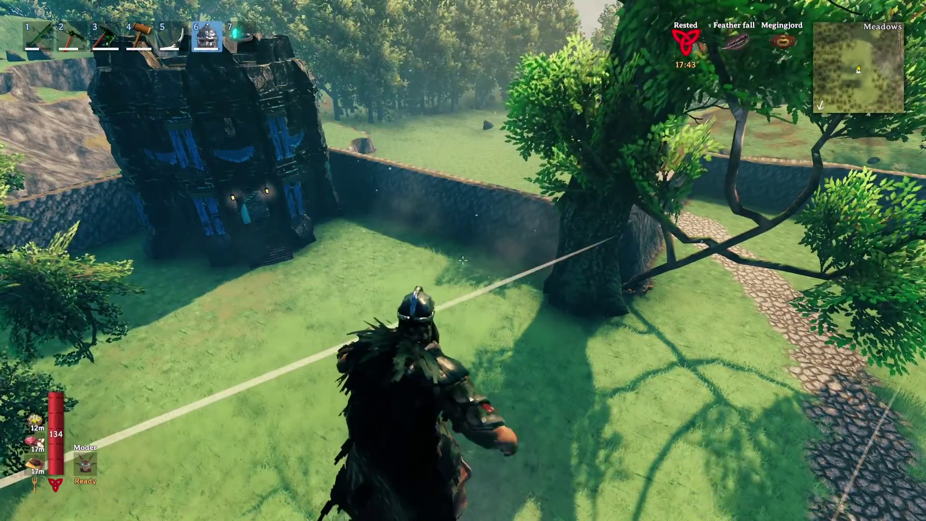
key("w")
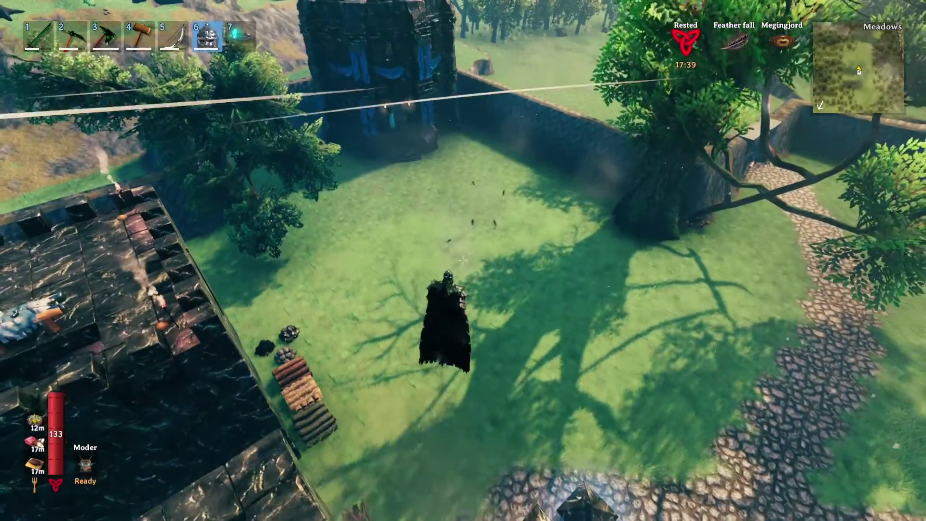
key("4")
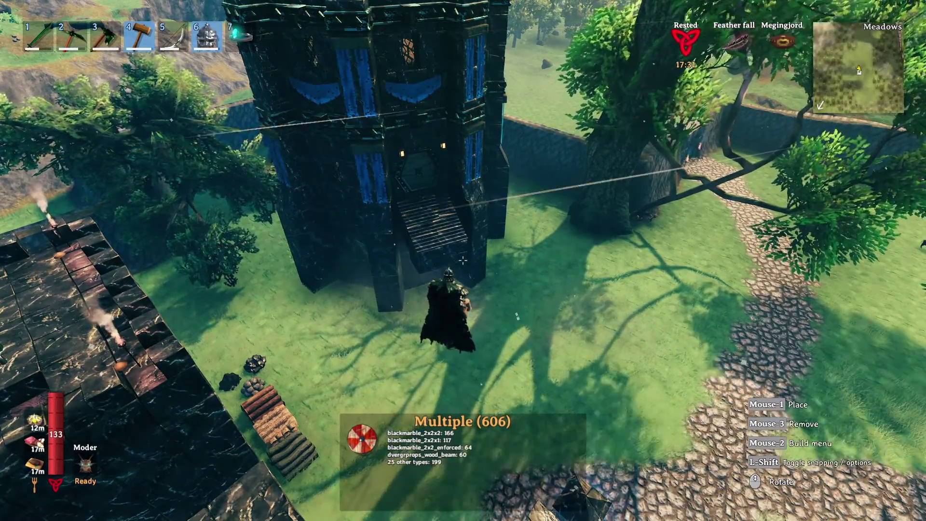
key("4")
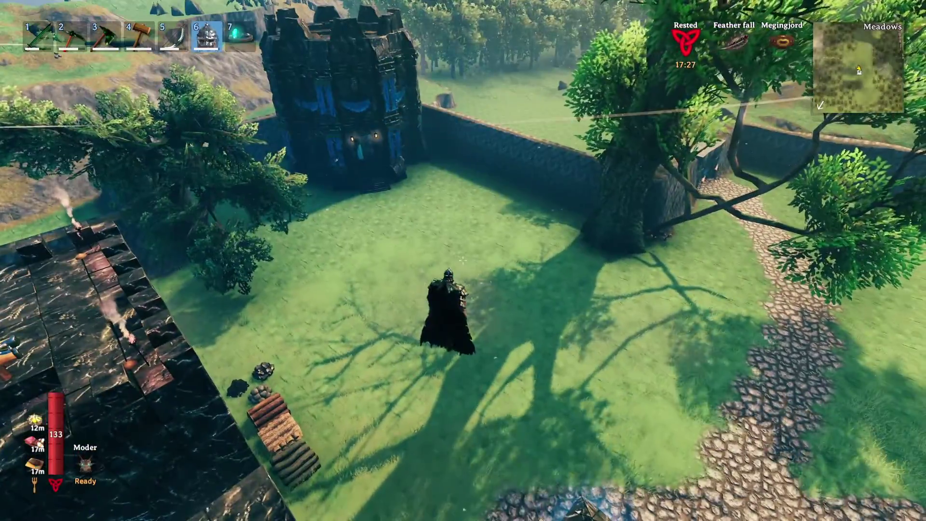
key("4")
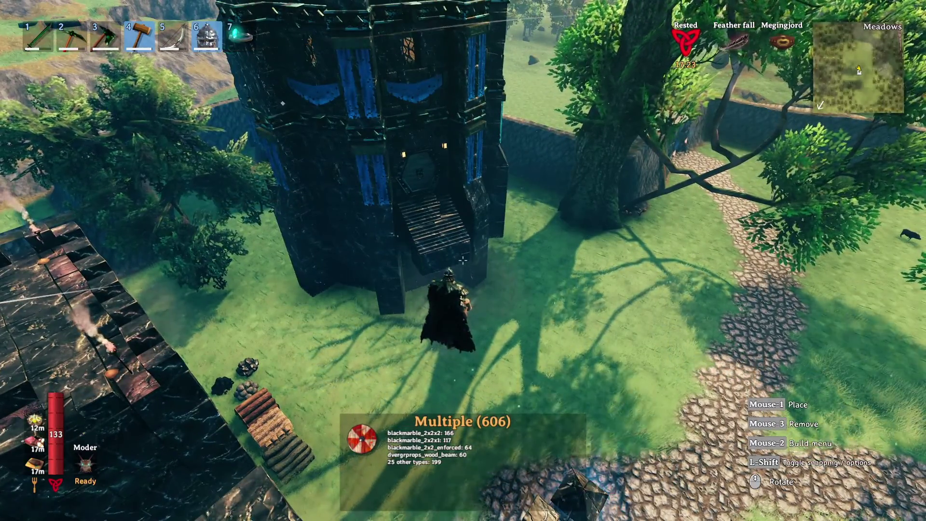
key("4")
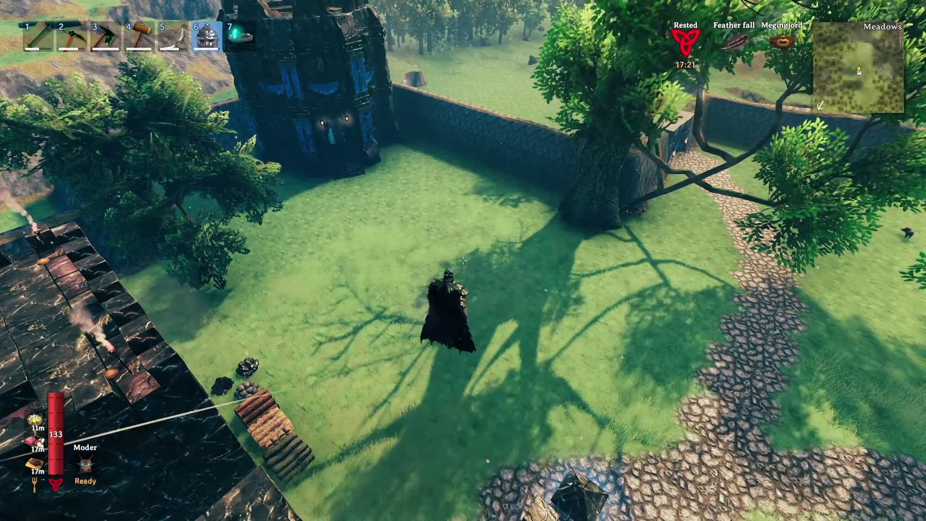
key("1")
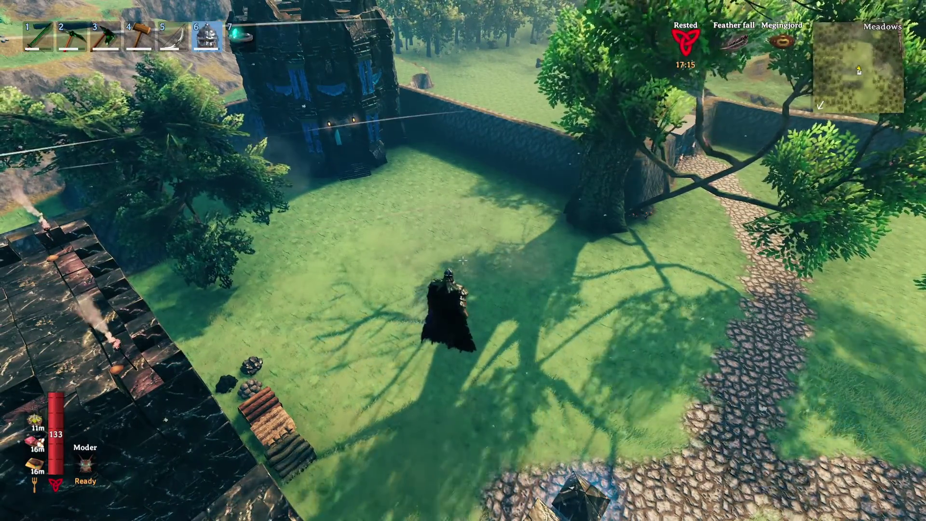
Equip the hammer again and switch it to Repair to clear the copied tower selection
key("4")
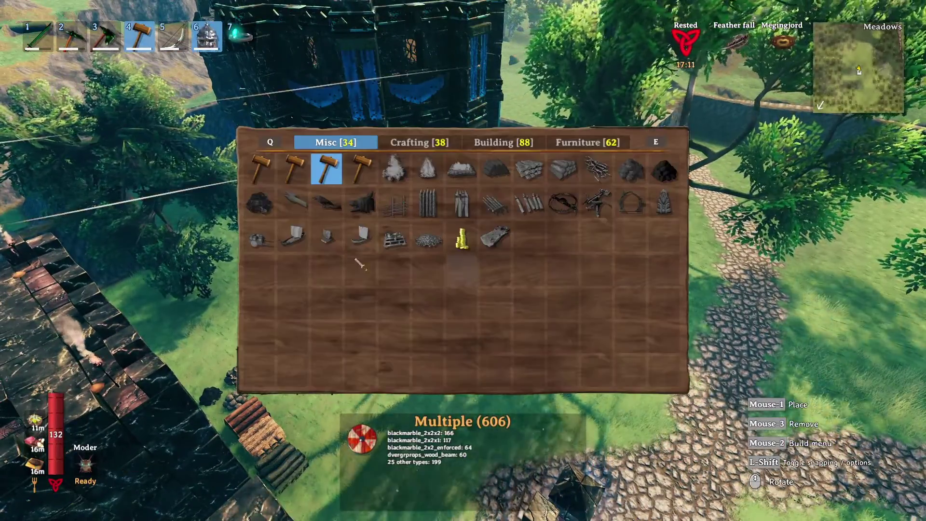
left_click(273, 176)
right_click(276, 178)
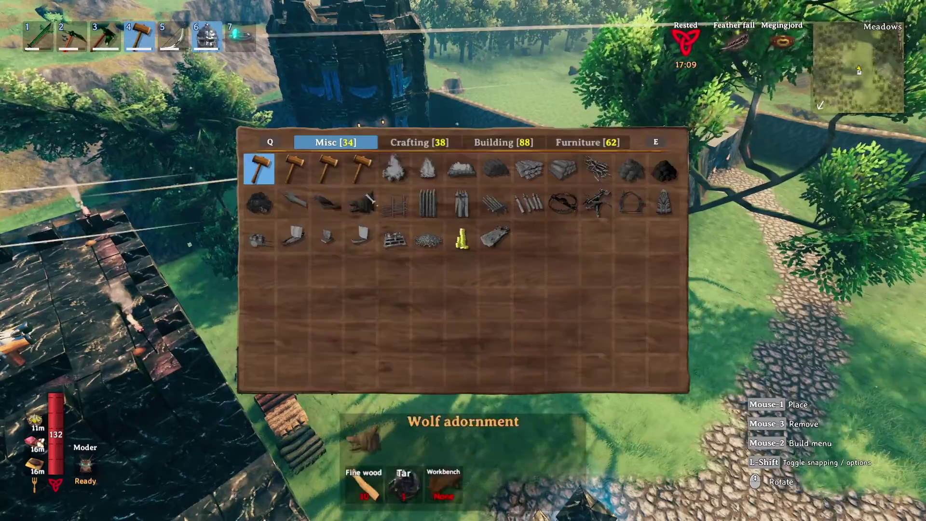
left_click(277, 178)
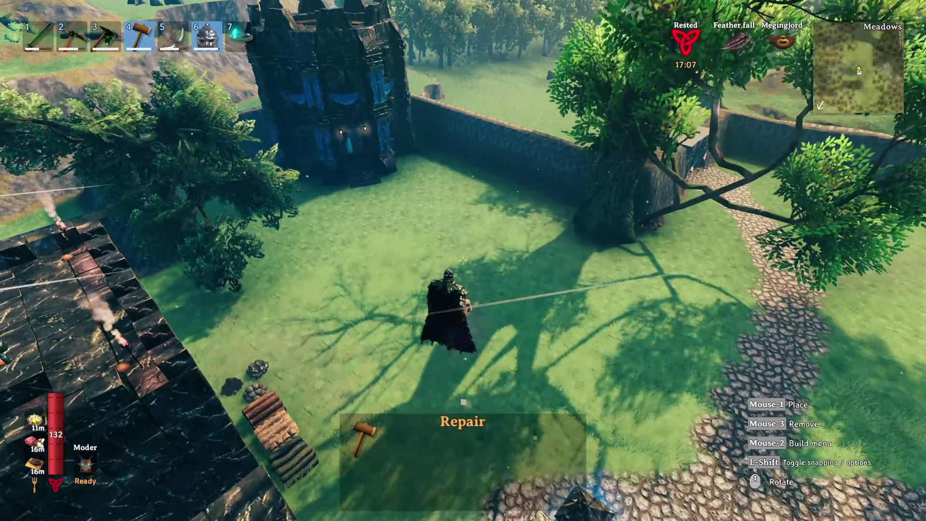